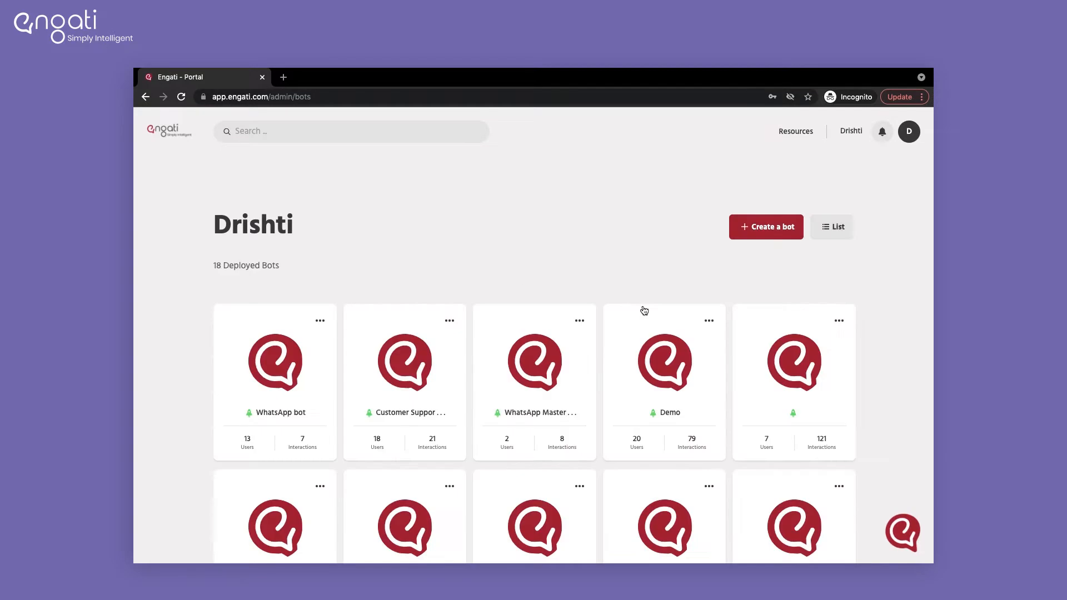
Step: Create a new bot named 'Bot' and close the template picker without choosing a template
scroll(513, 361, "down", 1)
scroll(514, 361, "up", 1)
left_click(754, 240)
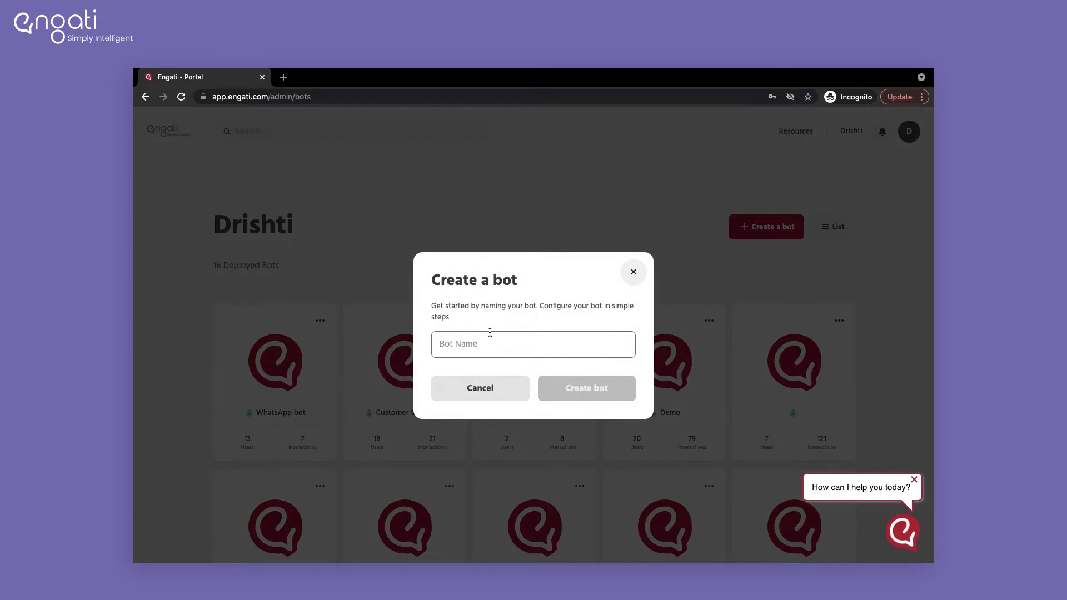
type("Bot")
left_click(608, 391)
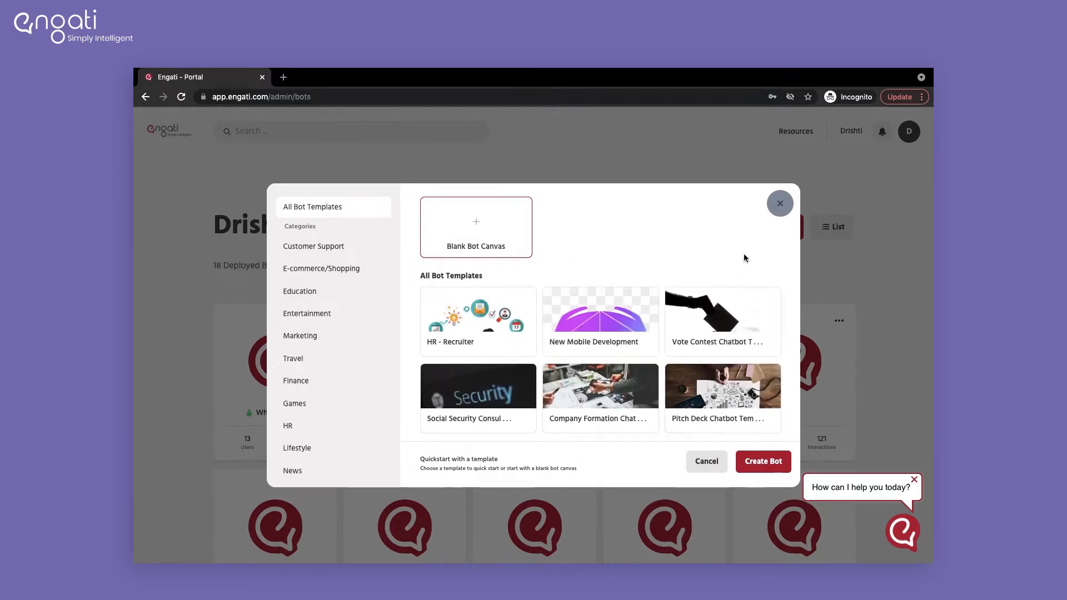
left_click(780, 204)
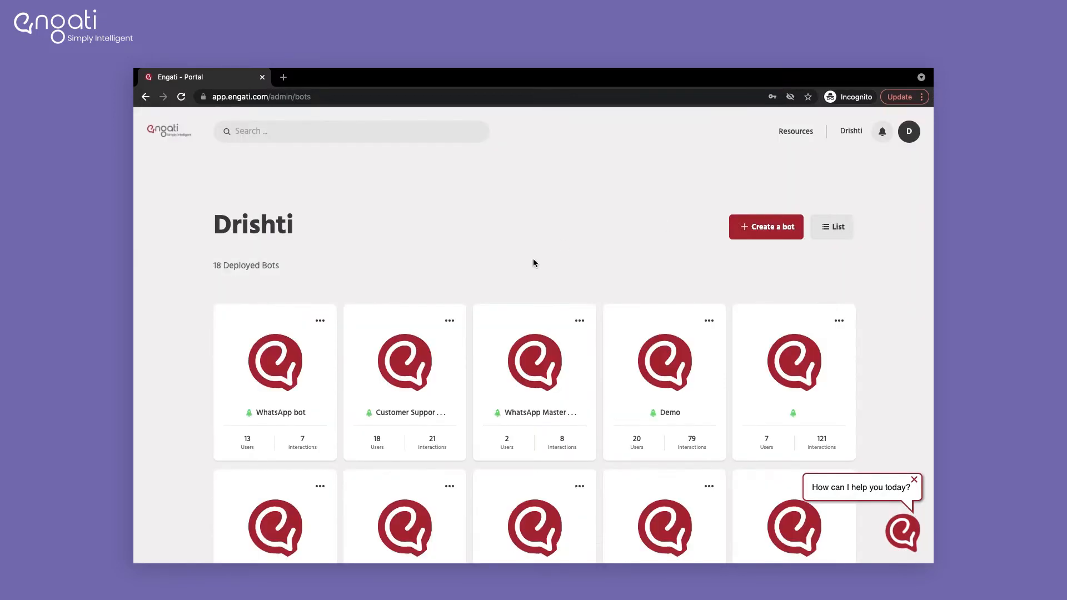
Step: Open the Customer Support bot's Train > FAQs list
left_click(429, 351)
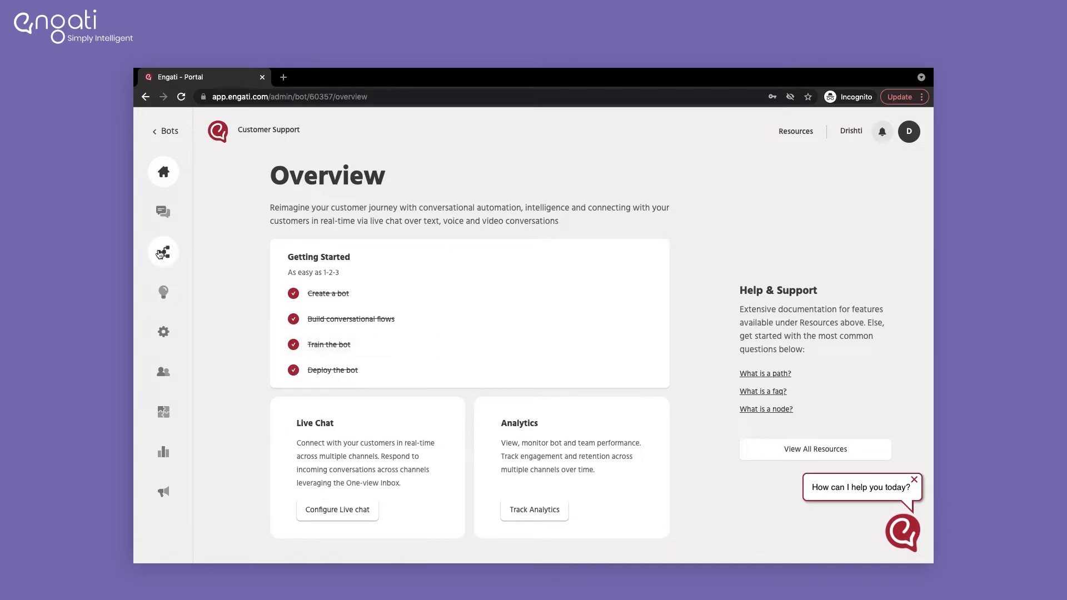
left_click(163, 252)
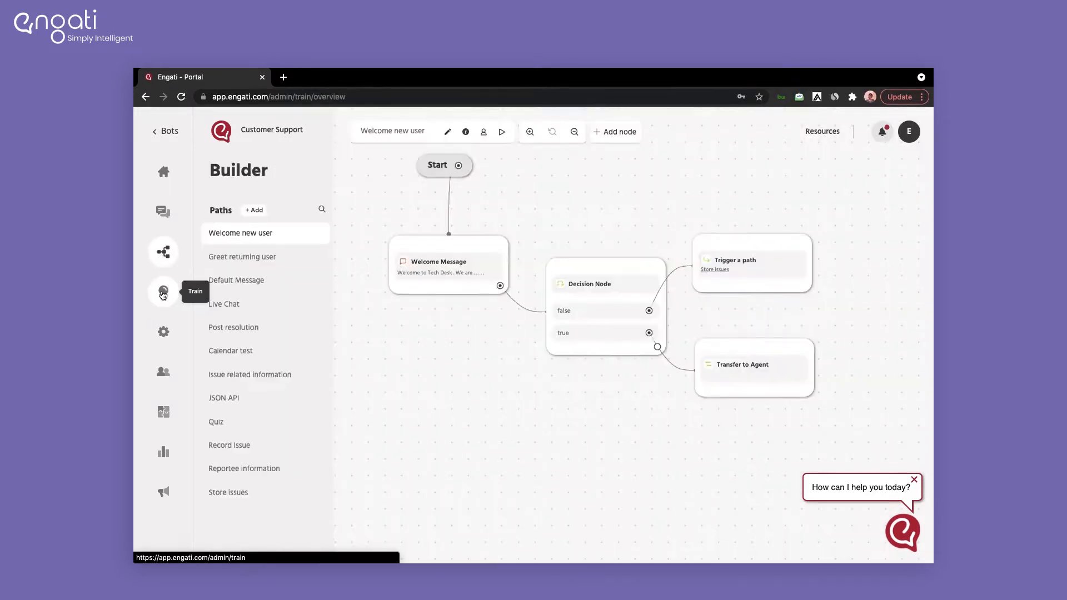
left_click(237, 203)
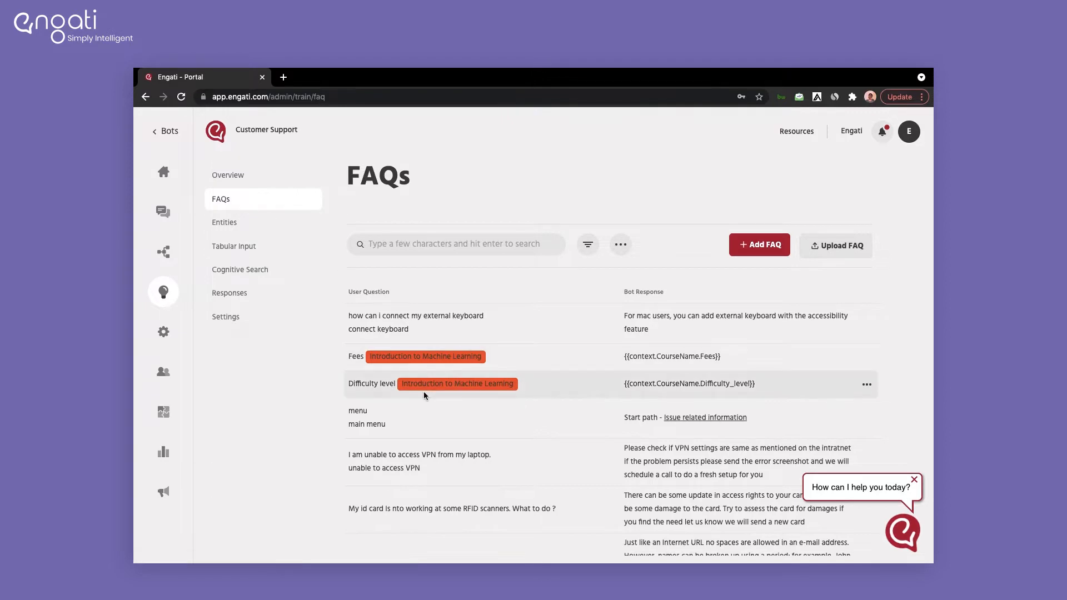
scroll(423, 393, "down", 1)
scroll(423, 391, "up", 1)
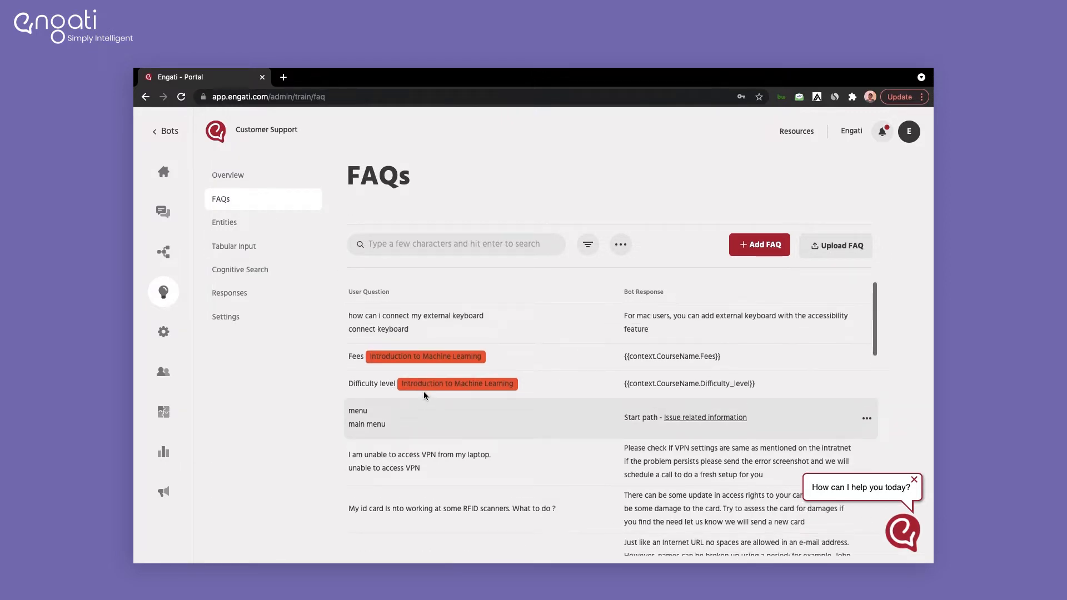
Step: In the Builder, inspect the Transfer to Agent node and show the Live Chat path
left_click(167, 262)
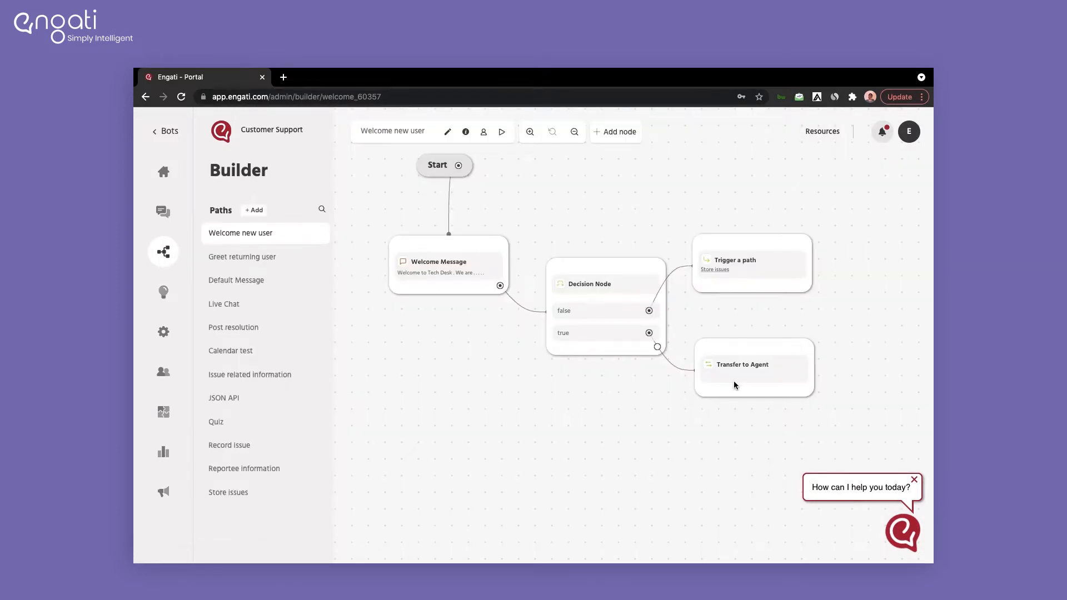
left_click(746, 373)
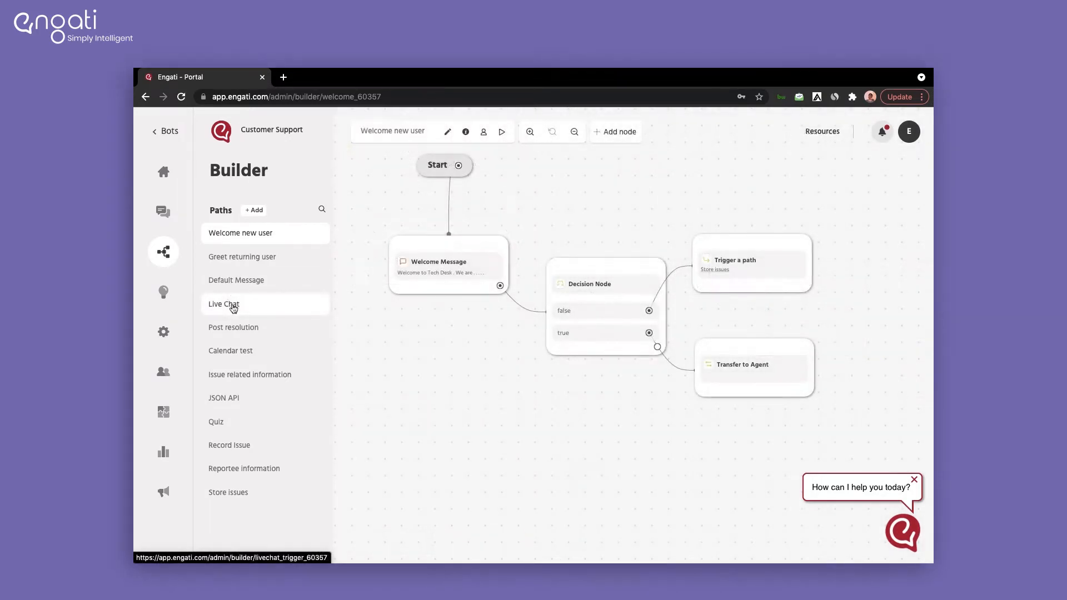
left_click(233, 306)
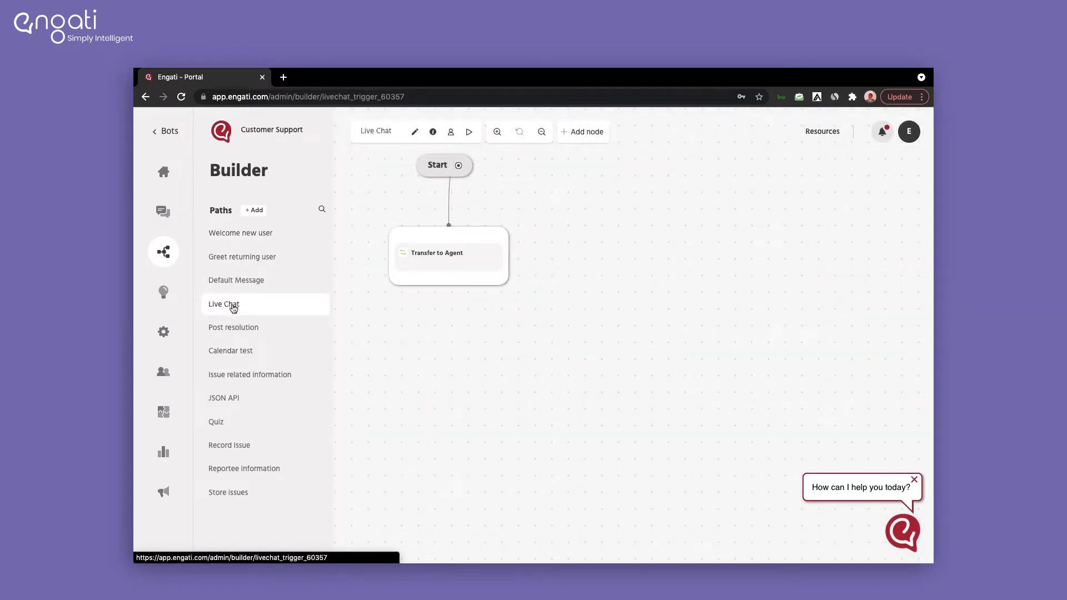
mouse_move(453, 272)
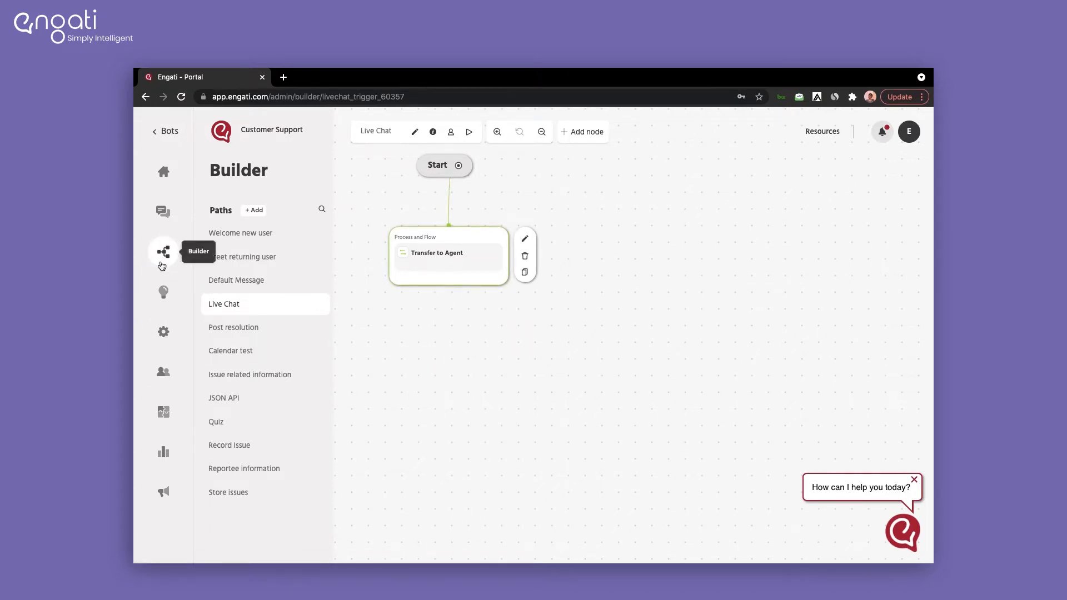
left_click(163, 289)
Step: Add the FAQ 'Speak to an agent' with a Path response that triggers Live Chat
left_click(247, 202)
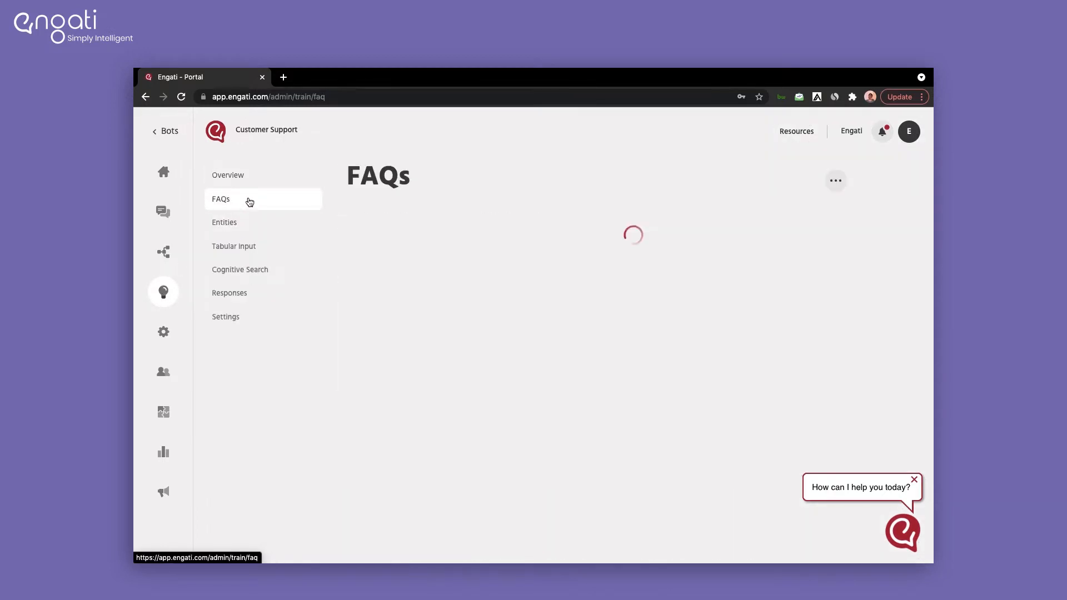
left_click(759, 245)
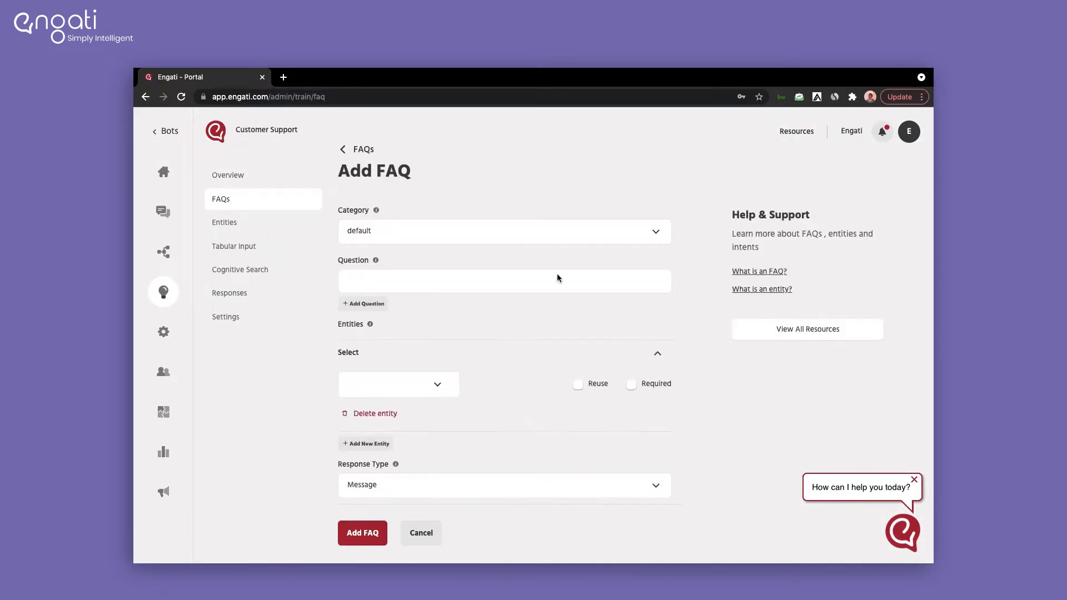
type("Speak to an agent")
scroll(578, 368, "down", 3)
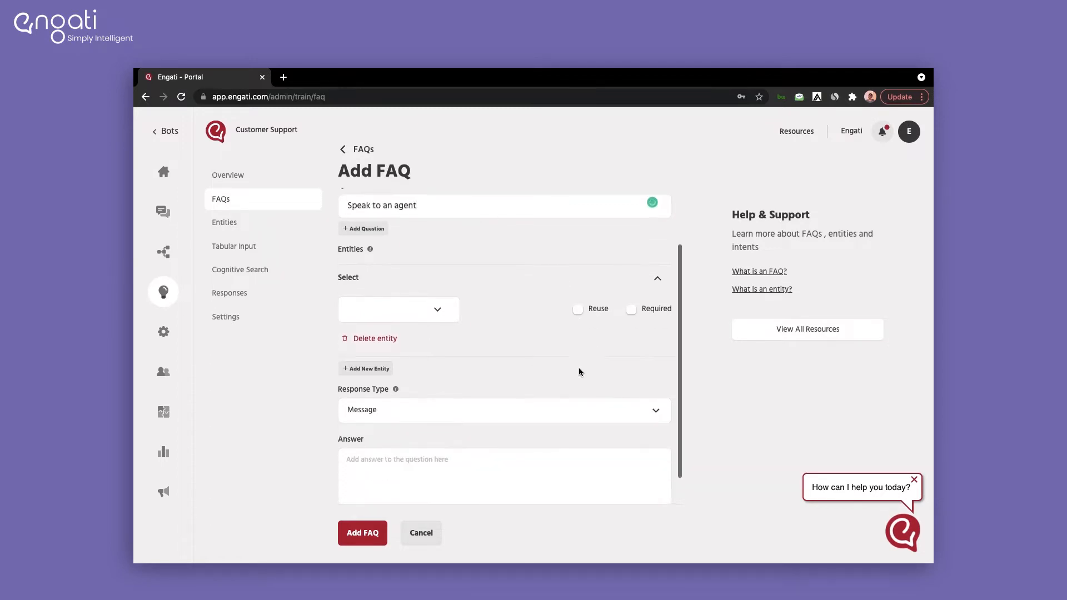
left_click(518, 382)
left_click(440, 433)
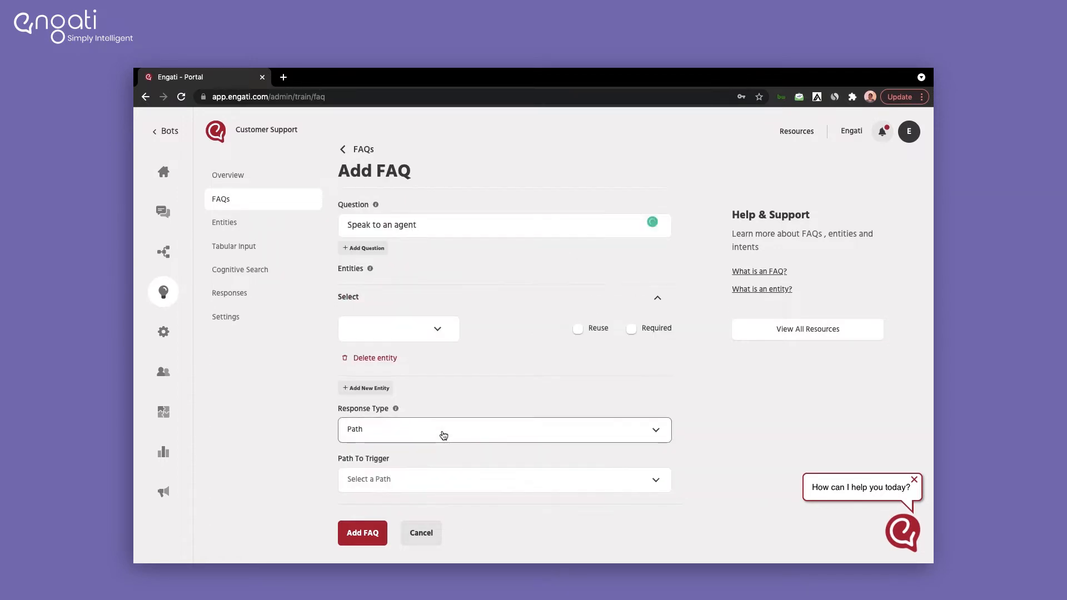
left_click(460, 471)
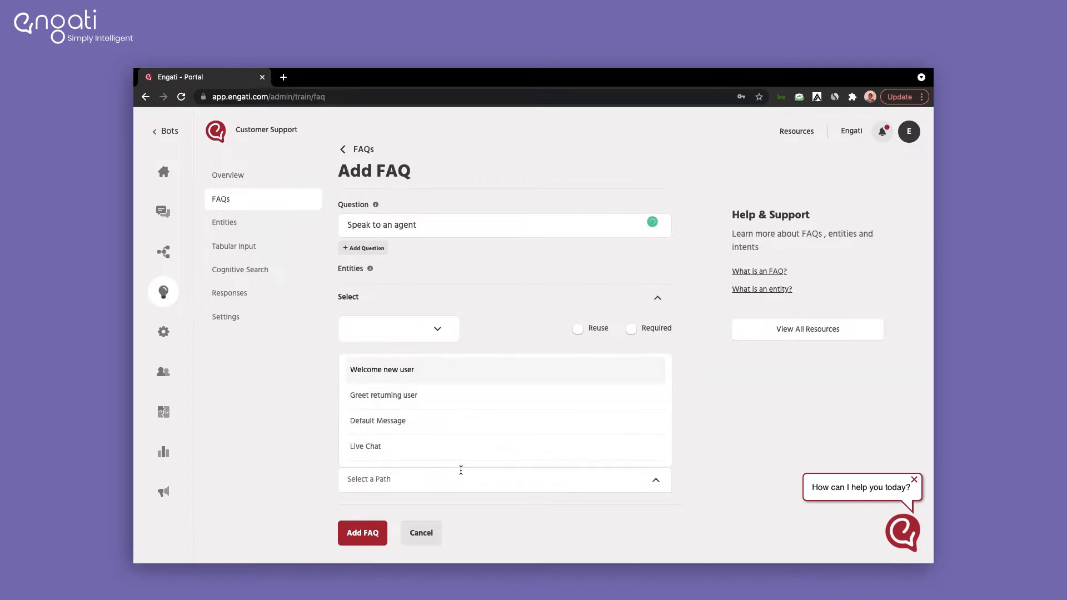
left_click(458, 452)
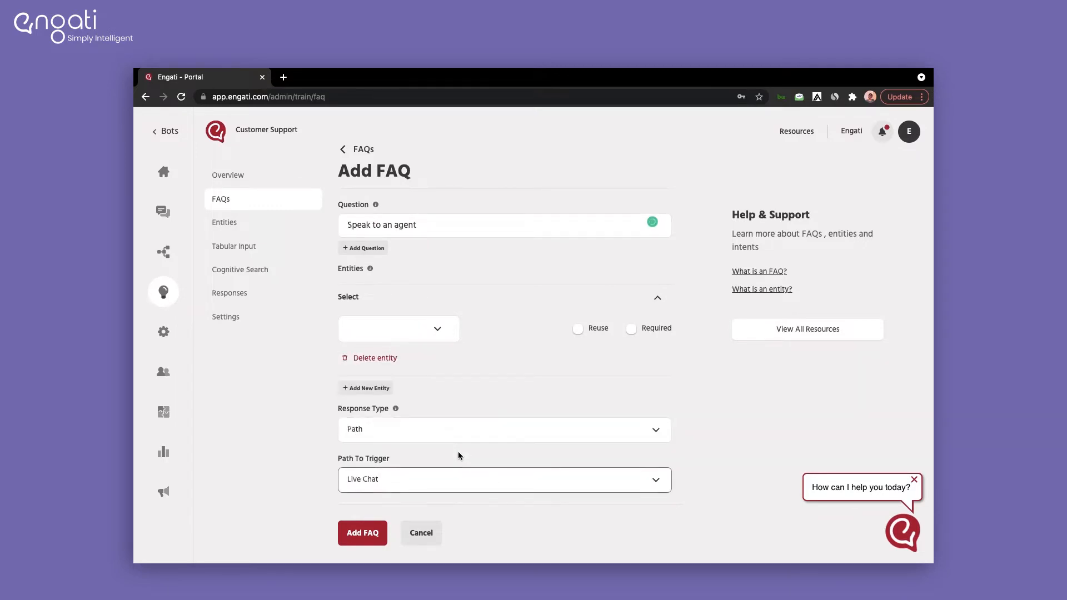
left_click(369, 542)
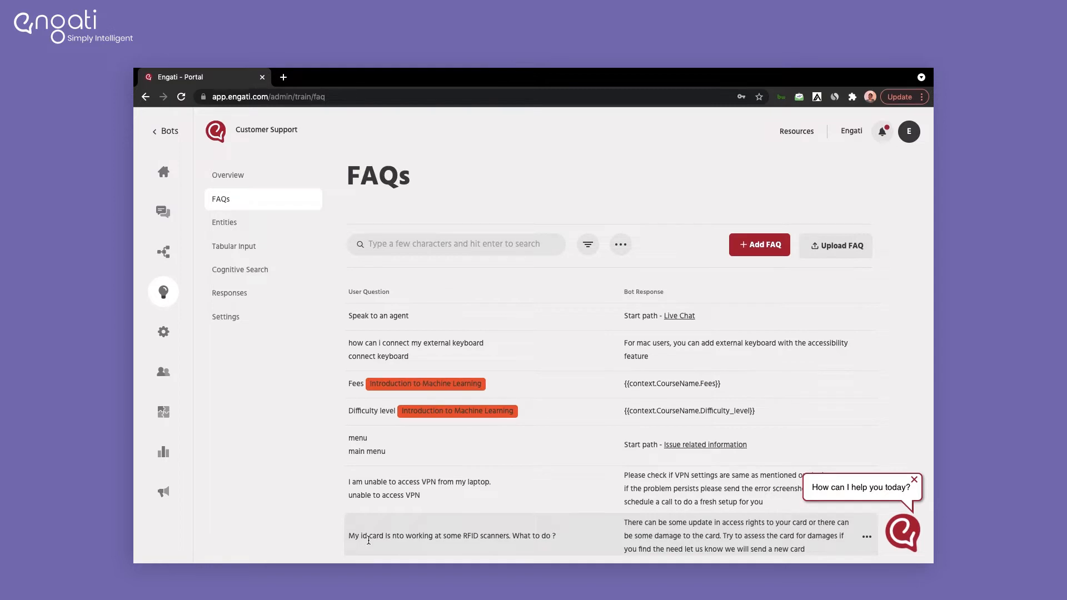
Step: Save the Live Chat path's Transfer to Agent node with the default category
left_click(164, 260)
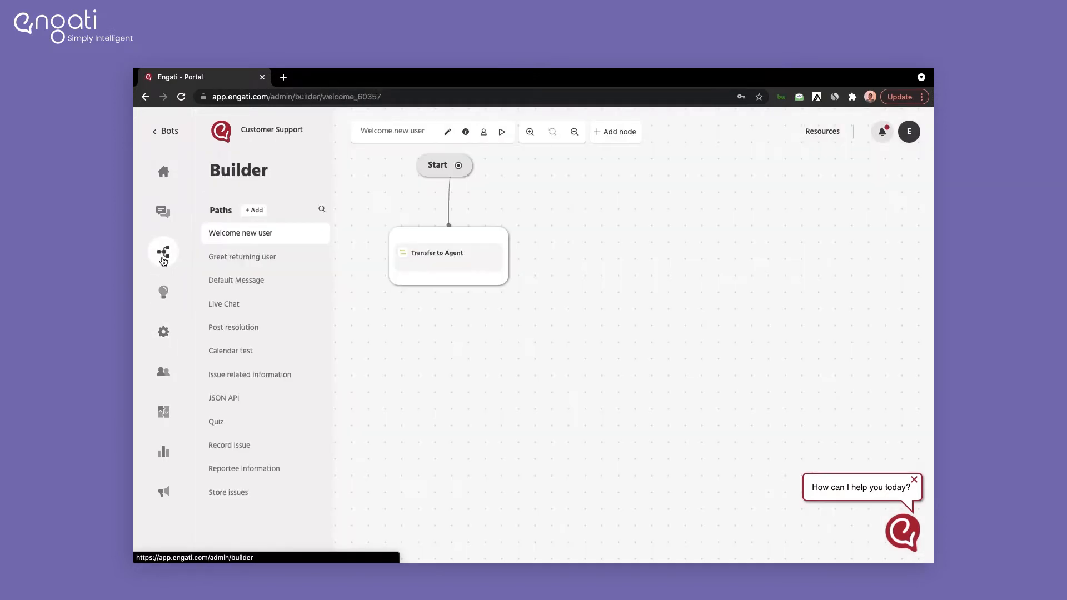
left_click(232, 311)
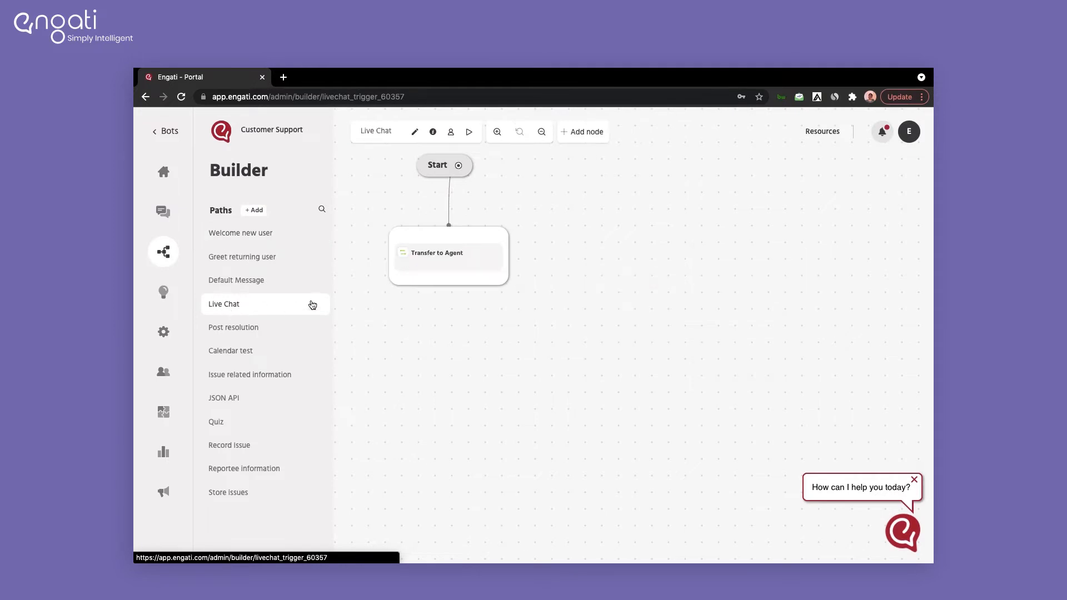
left_click(404, 270)
left_click(371, 235)
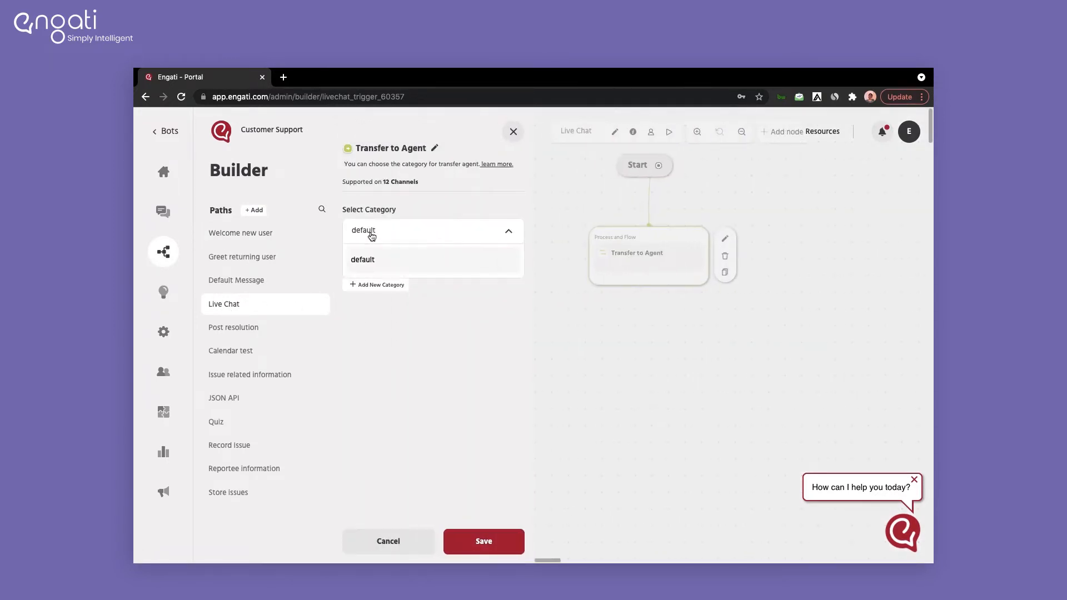
left_click(386, 323)
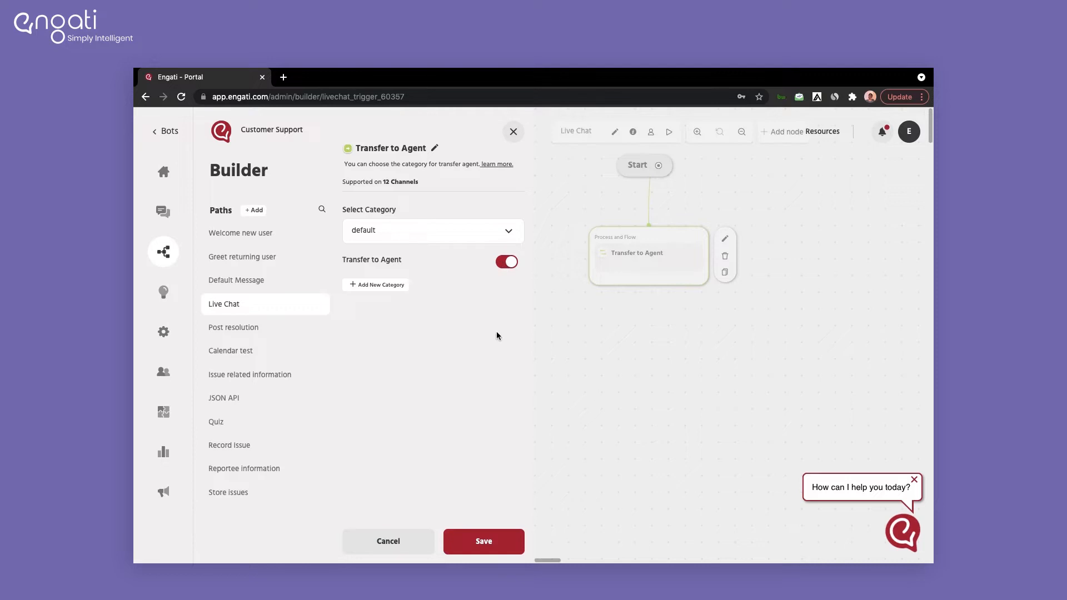
left_click(468, 547)
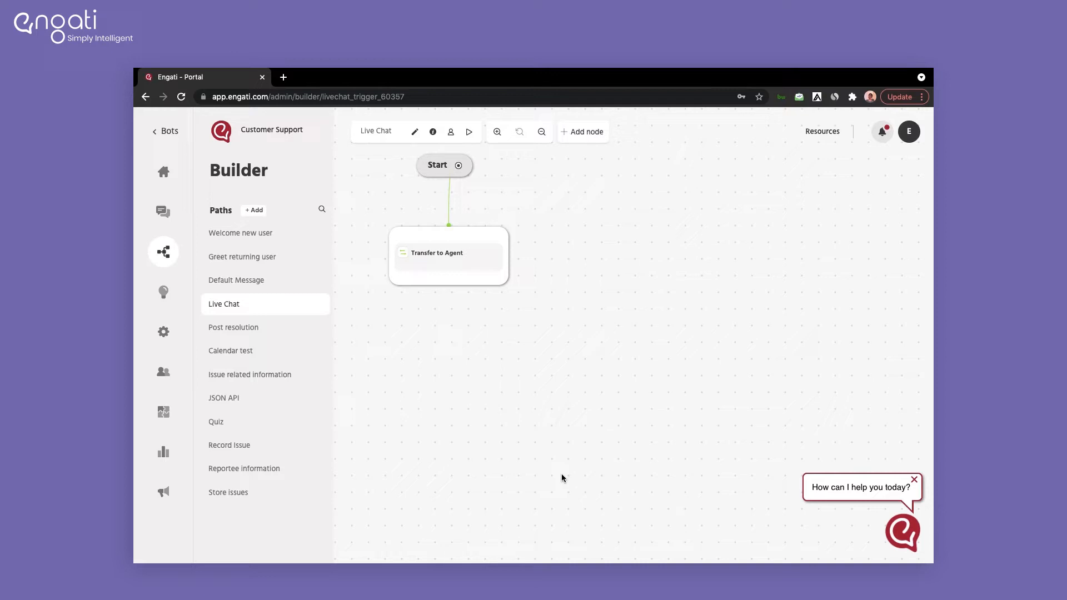
Step: In Configure > Team, start adding a team member and set the role to Agent
left_click(161, 340)
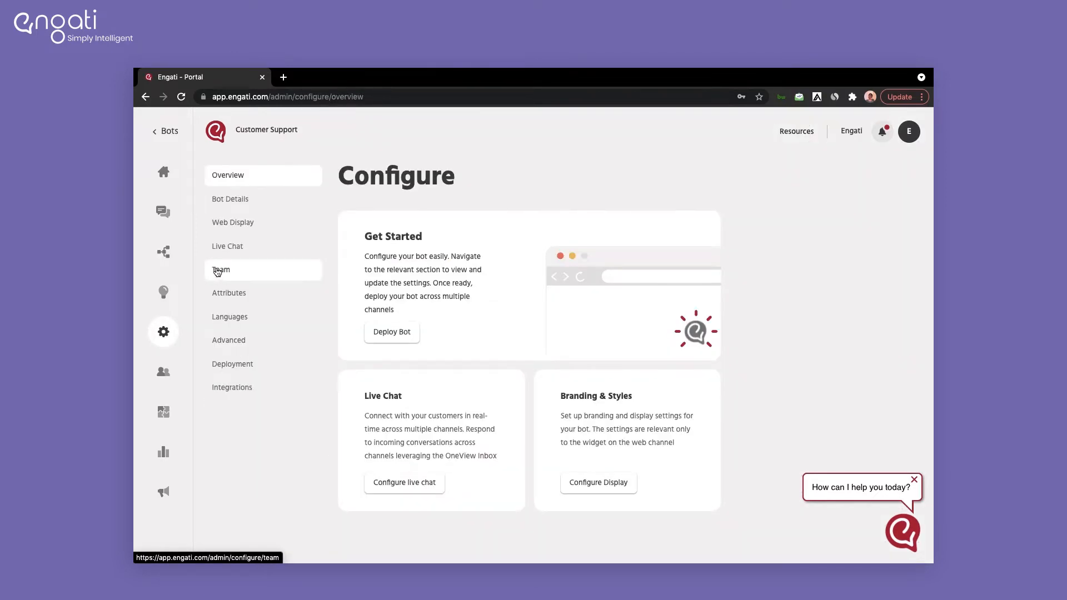
left_click(217, 270)
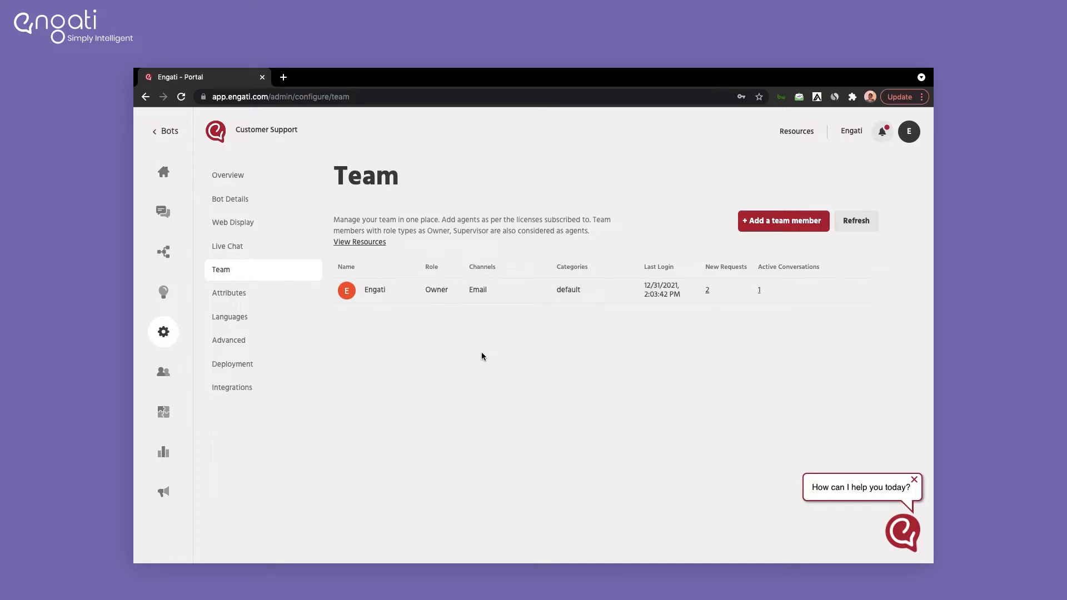
left_click(764, 225)
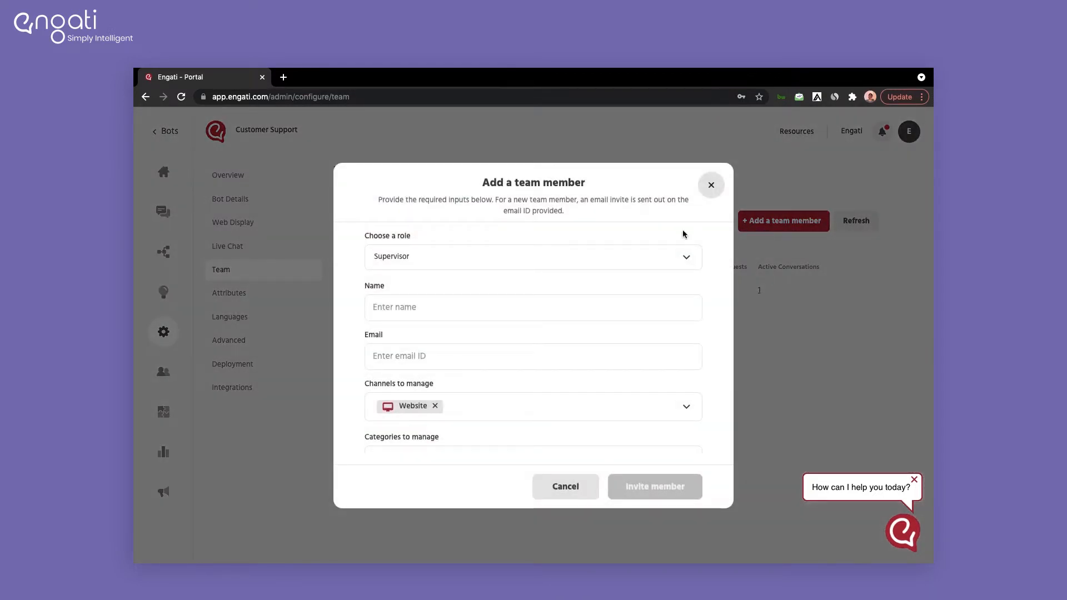
left_click(597, 259)
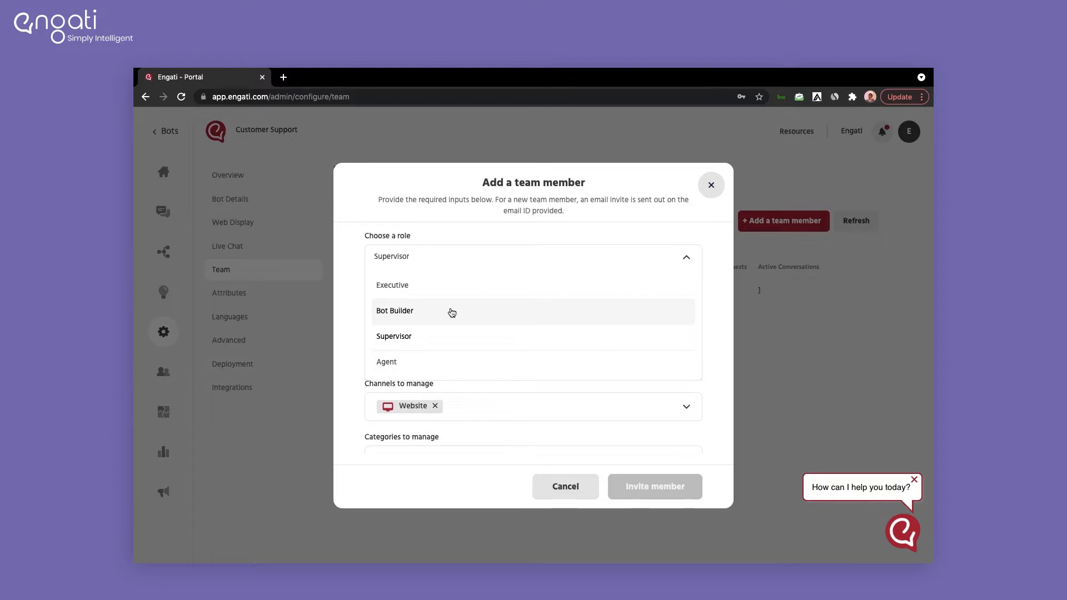
left_click(434, 363)
Step: Enter the new agent's name and e-mail address and send the invite
left_click(419, 306)
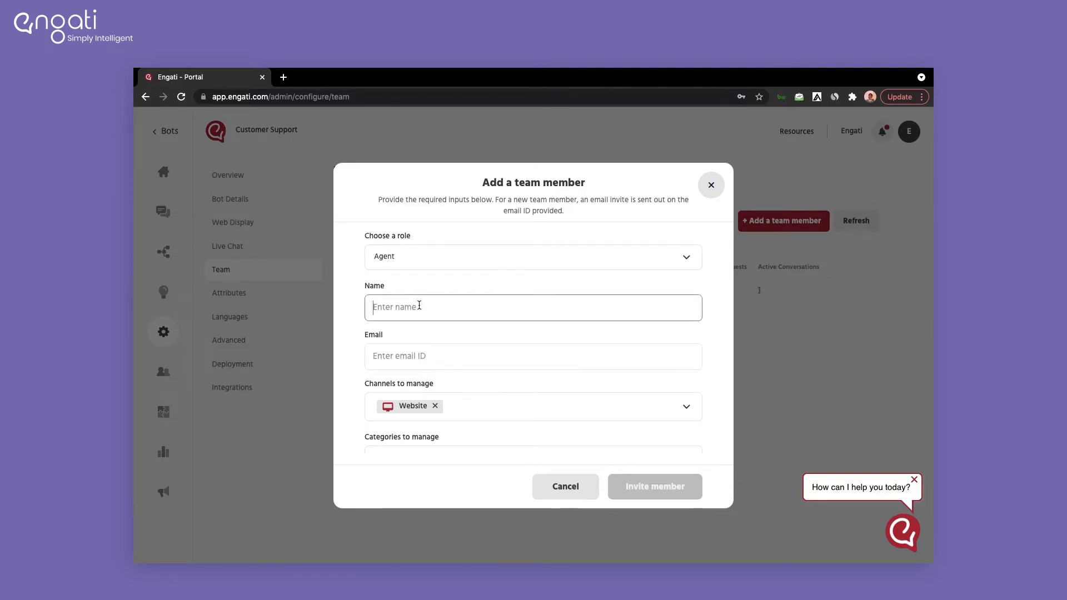
type("Alex")
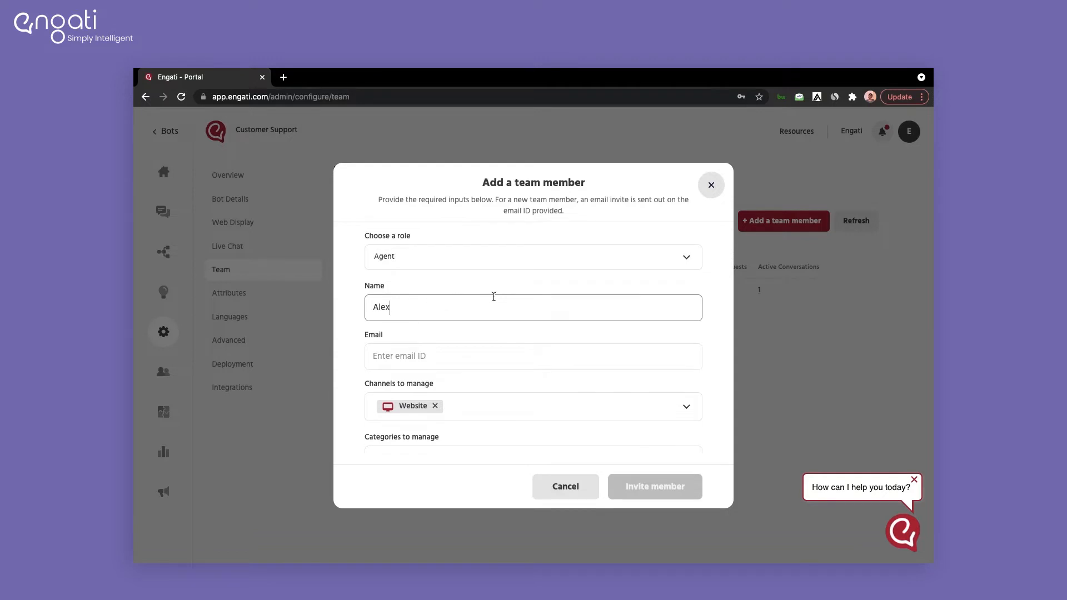
scroll(493, 300, "down", 1)
left_click(484, 328)
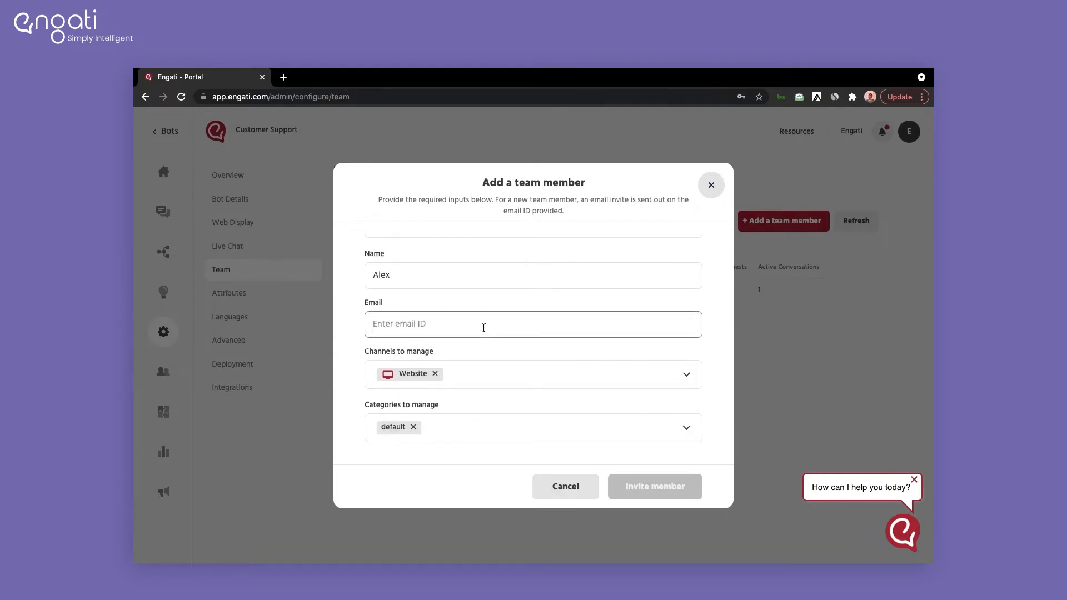
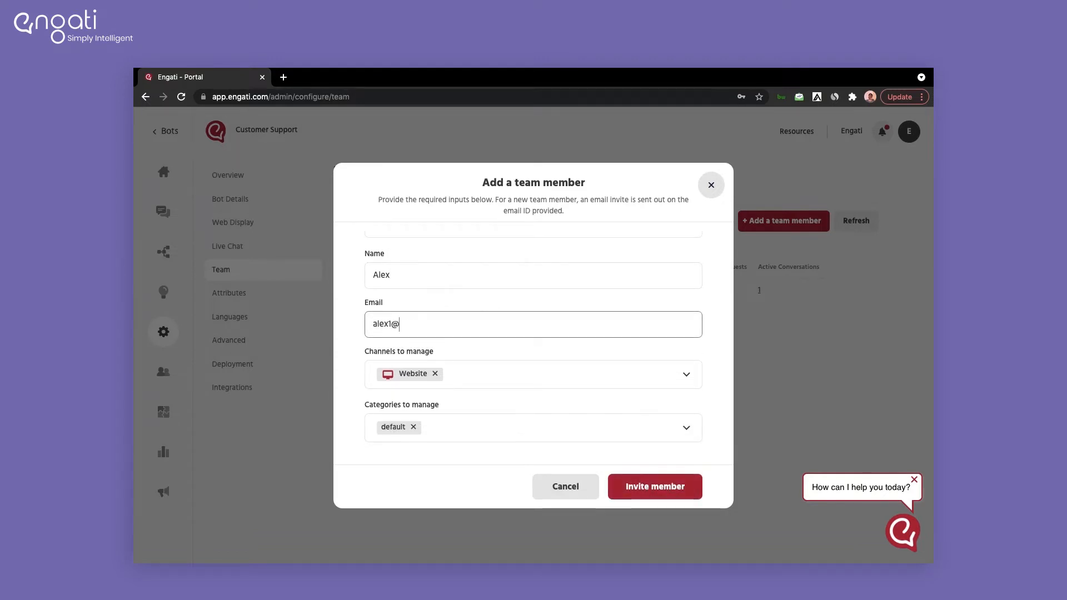
left_click(632, 485)
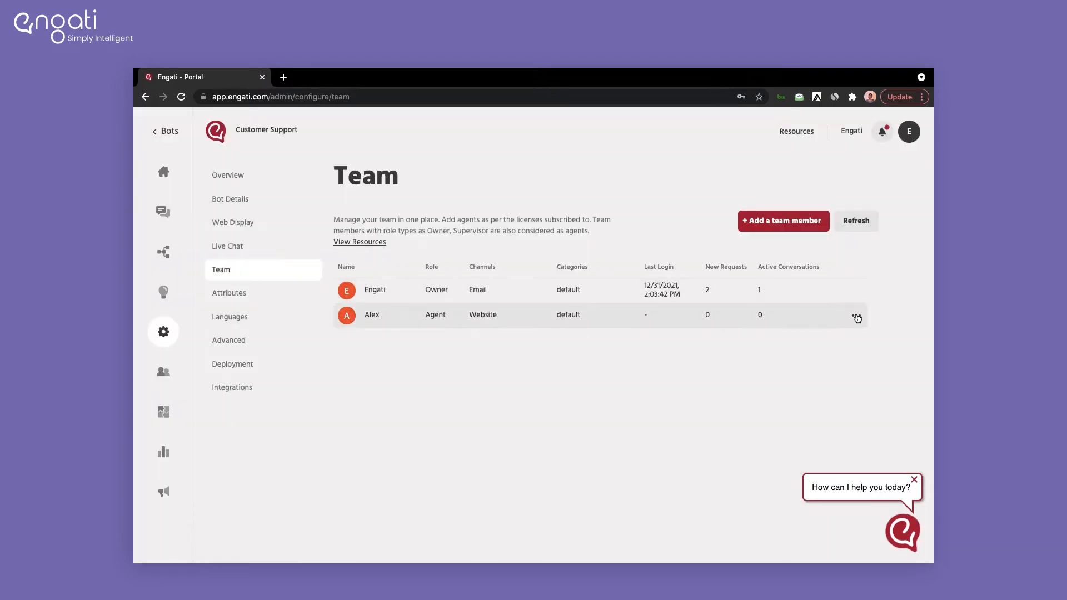
left_click(856, 316)
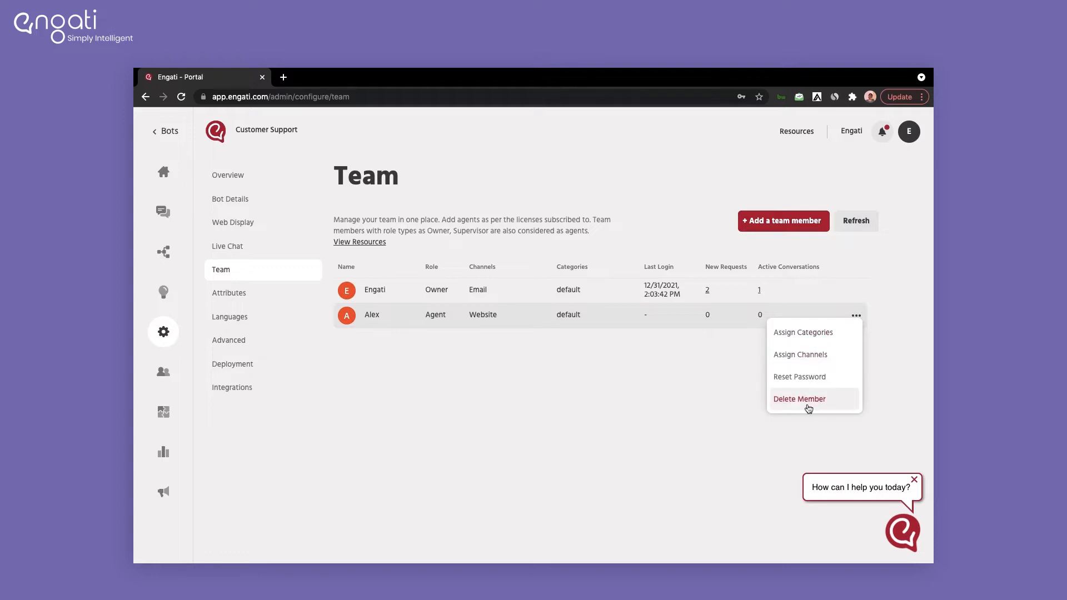
left_click(664, 392)
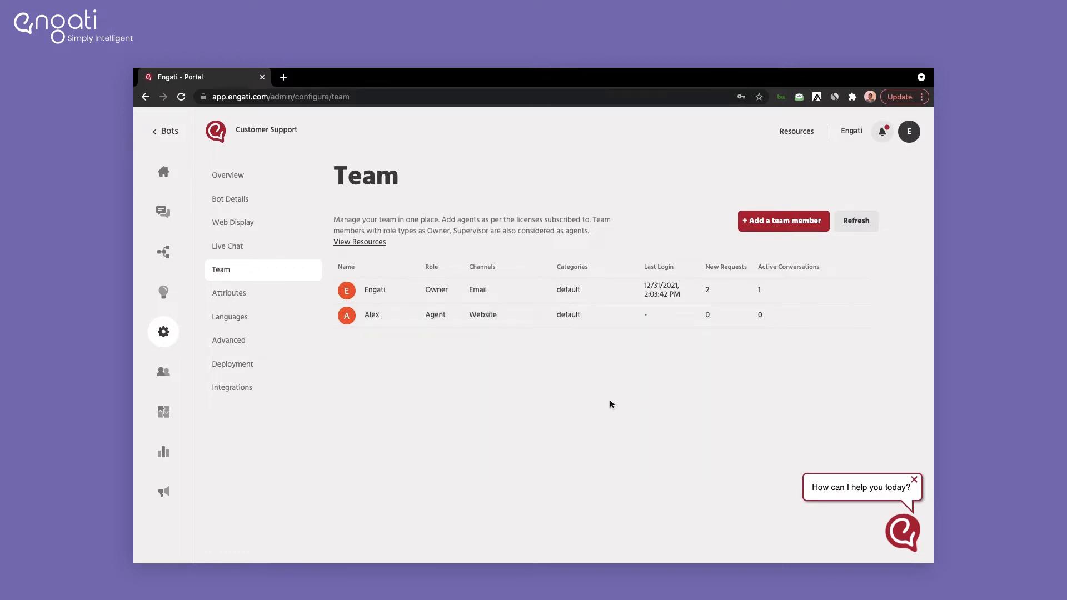
Step: Review the Mon–Fri 8:00 AM–9:00 PM work week with day-wise timings left off, and the Holidays calendar
left_click(257, 256)
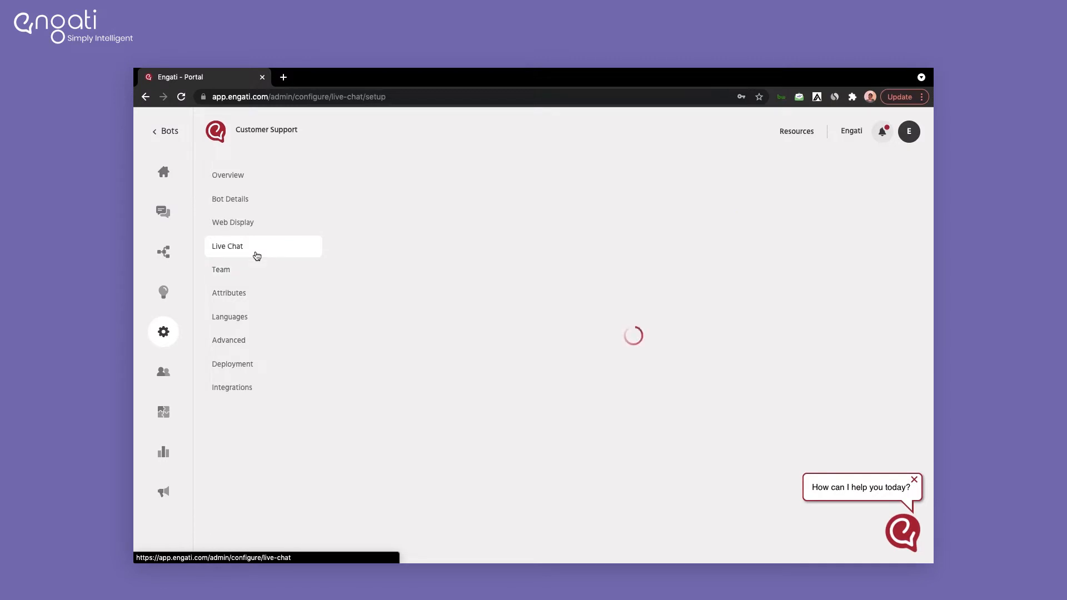
left_click(370, 269)
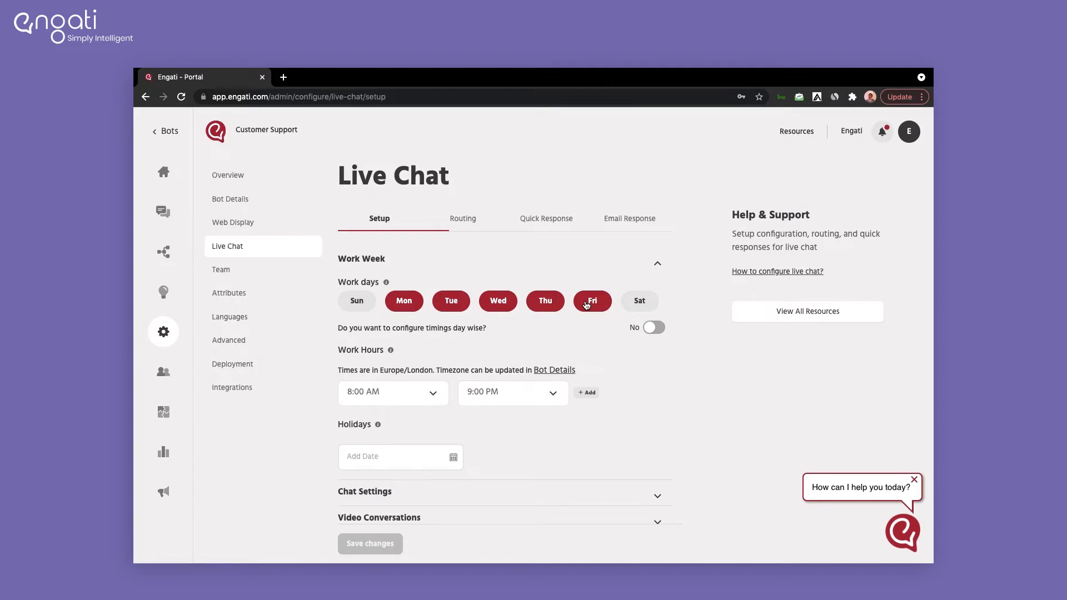
left_click(653, 328)
scroll(497, 403, "down", 1)
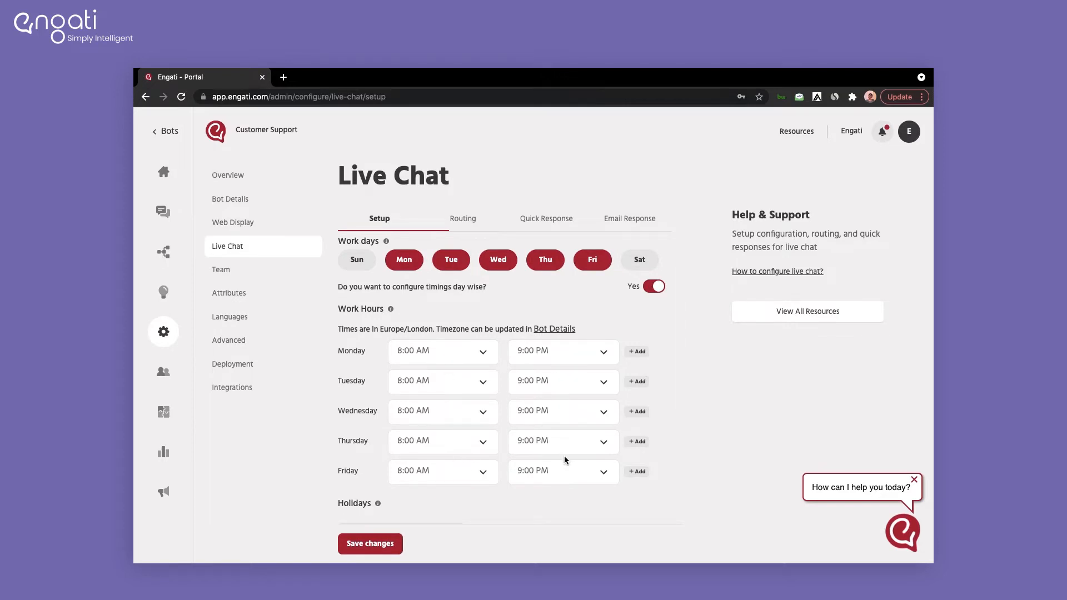
left_click(654, 285)
scroll(517, 386, "down", 1)
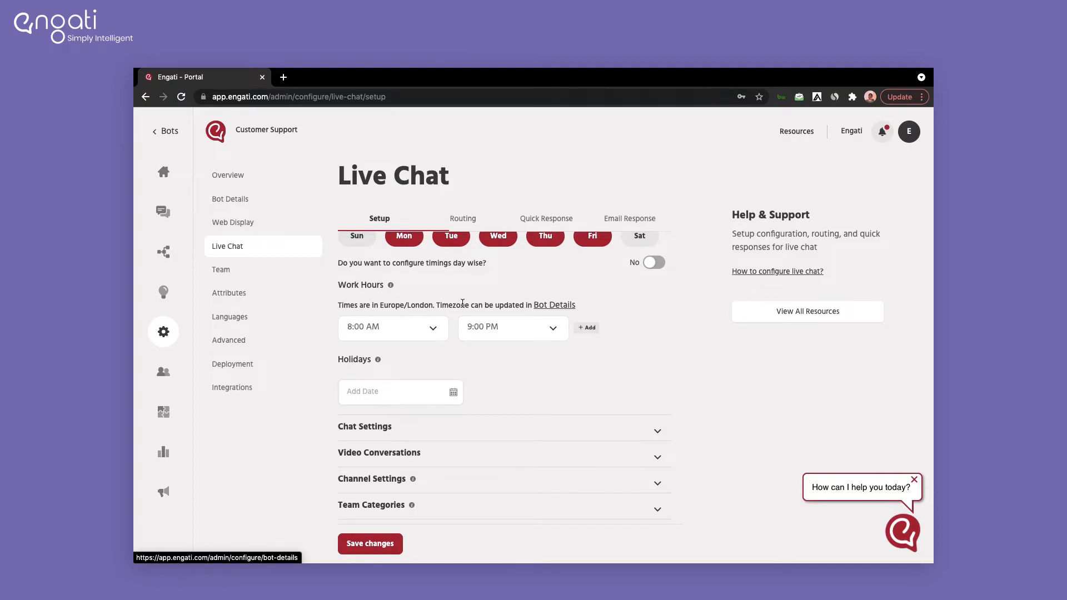
left_click(369, 383)
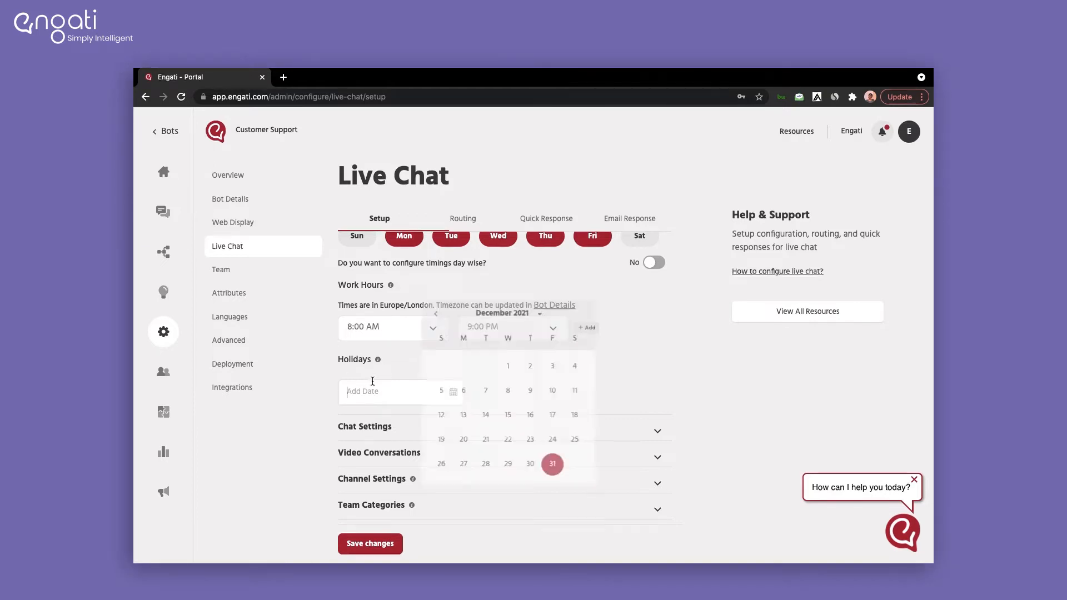
left_click(630, 362)
Step: Expand Chat Settings and enable emailing the conversation transcript
left_click(473, 426)
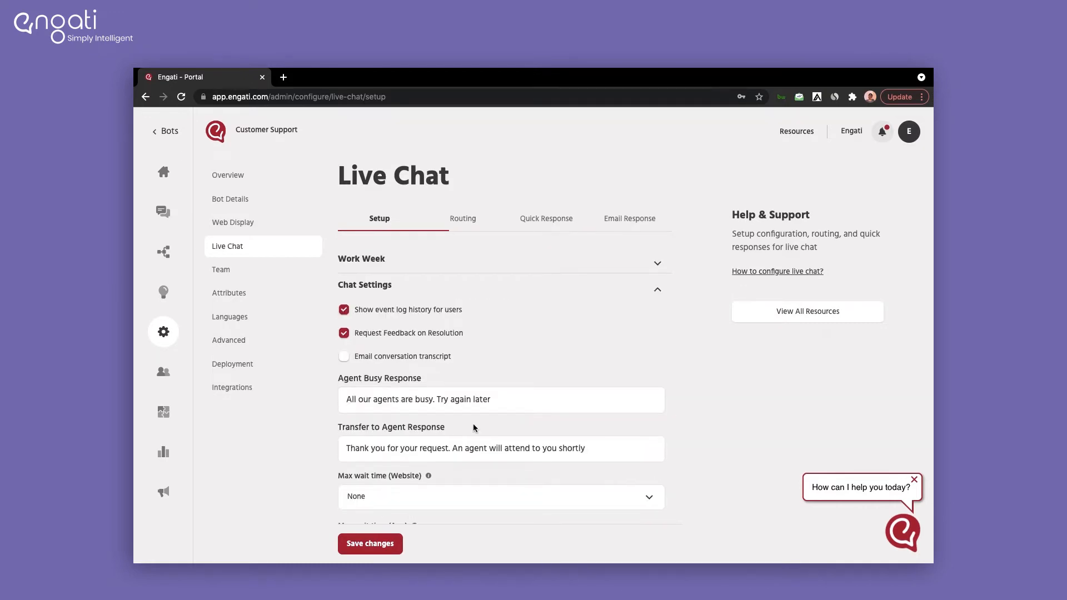
scroll(473, 424, "down", 1)
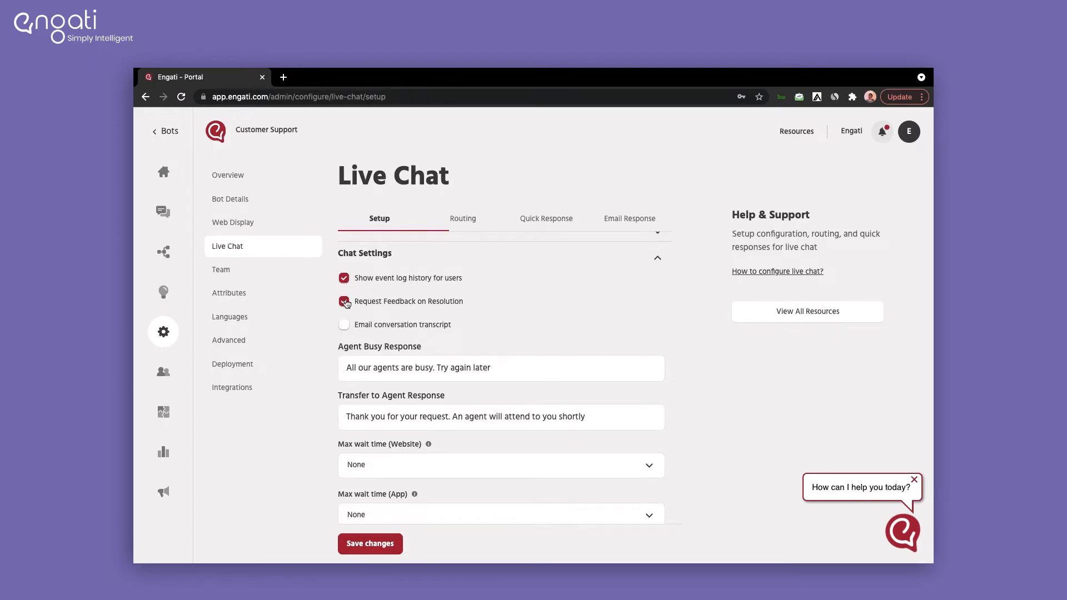
left_click(345, 327)
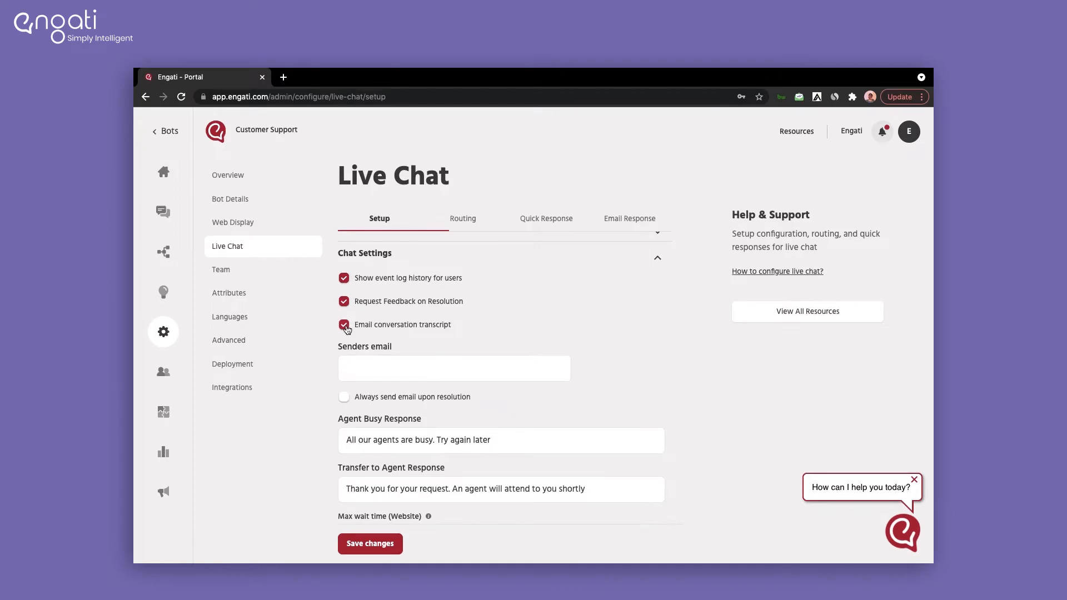
left_click(358, 358)
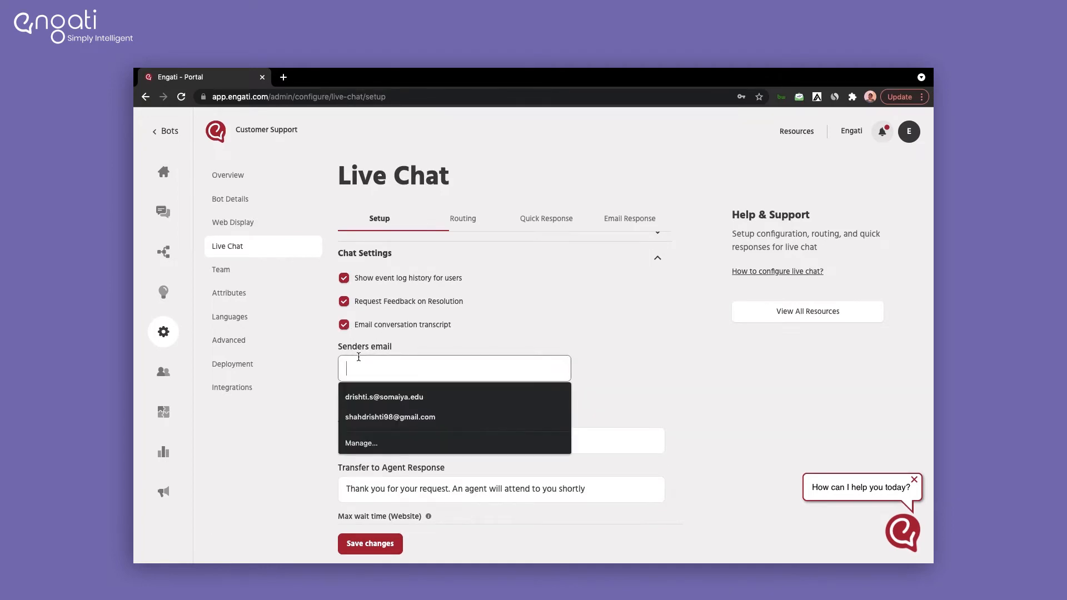
left_click(518, 339)
scroll(518, 339, "down", 1)
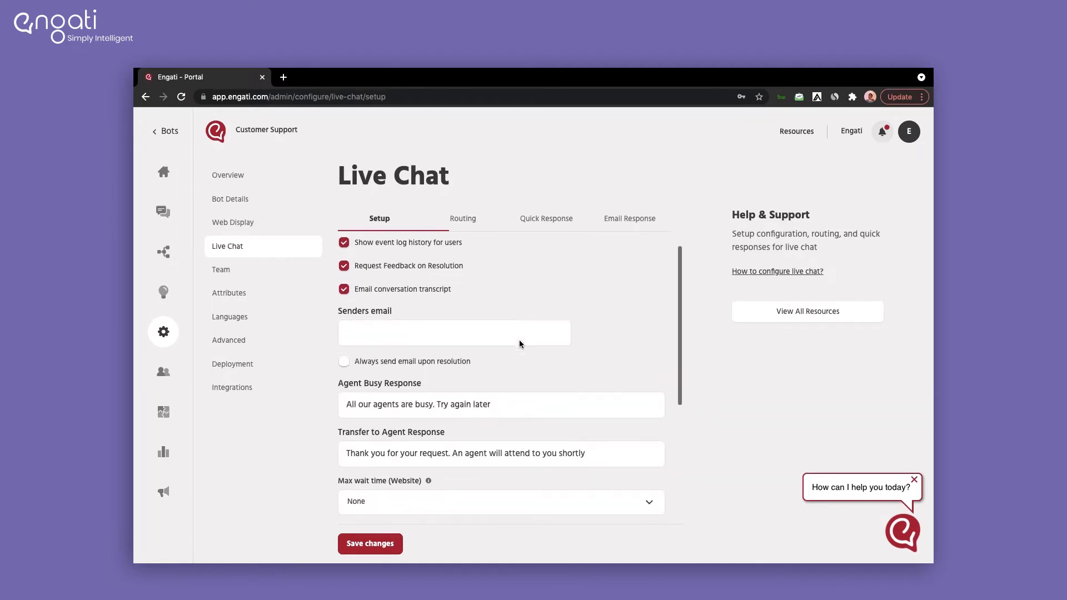
scroll(519, 341, "down", 1)
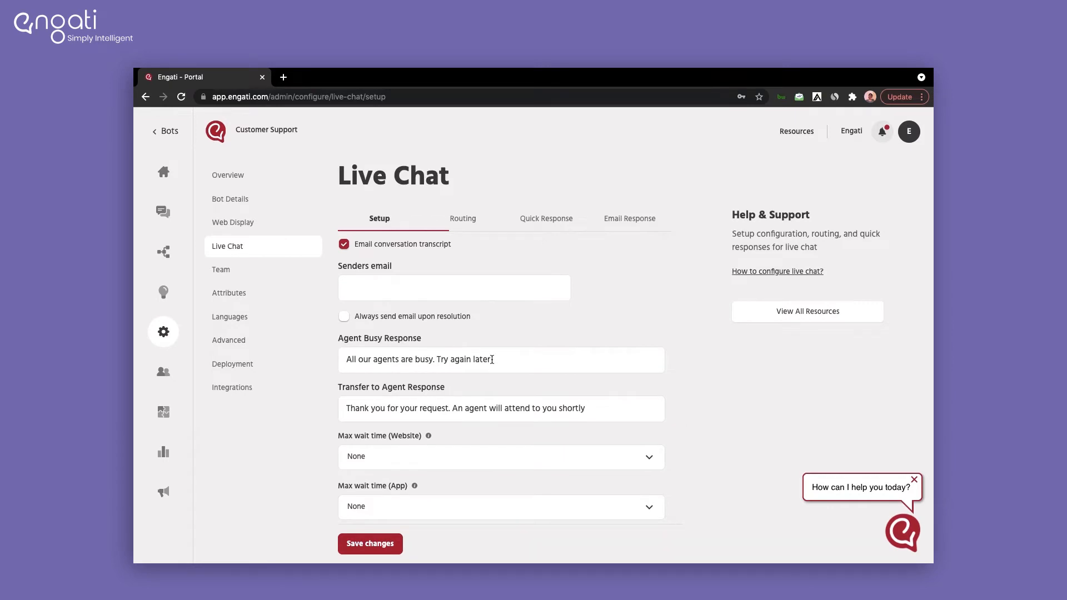
scroll(492, 360, "down", 1)
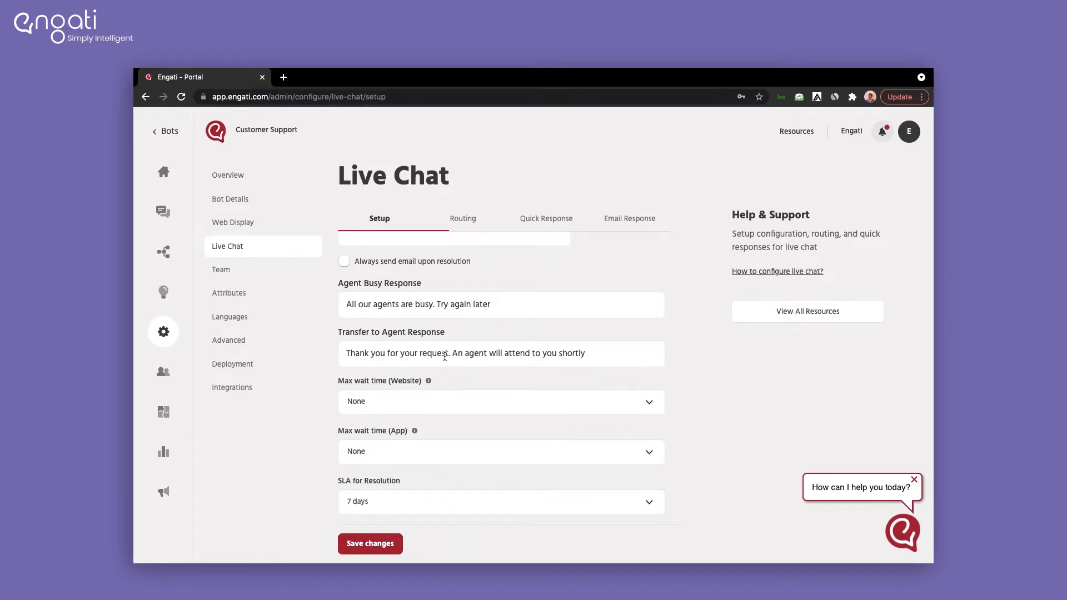
left_click(507, 357)
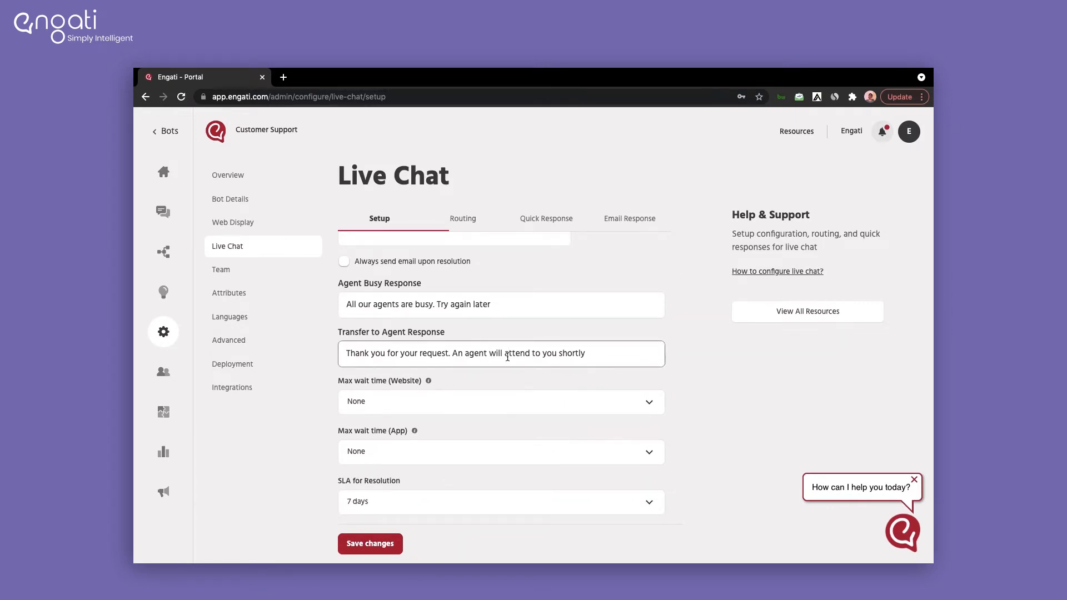
scroll(507, 357, "down", 1)
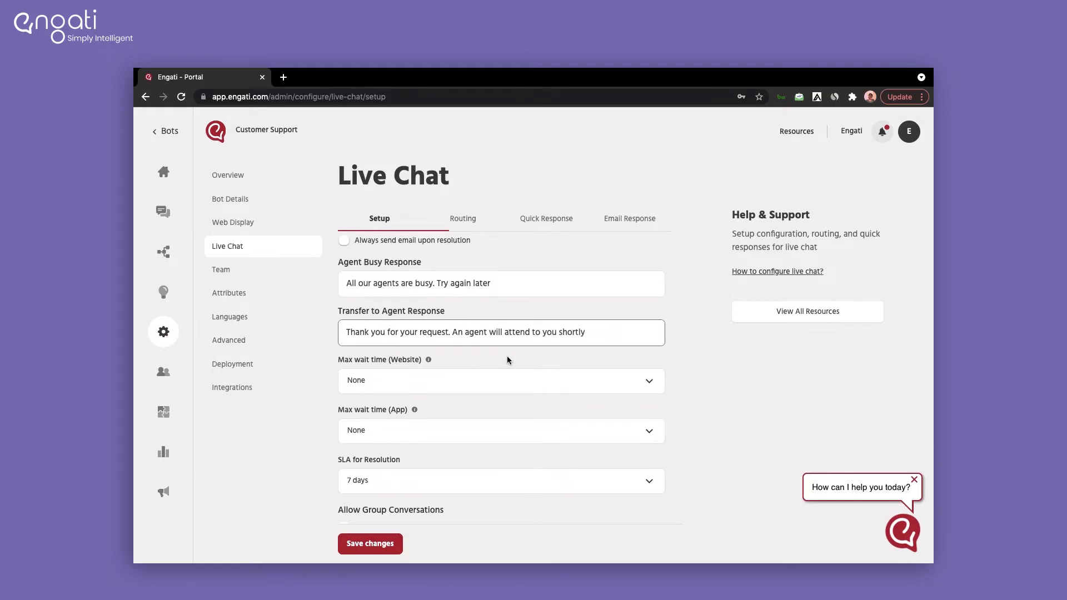
Step: Set website and app max wait times to 30 seconds, keep 7-day resolution SLA, allow group conversations
left_click(505, 388)
left_click(435, 272)
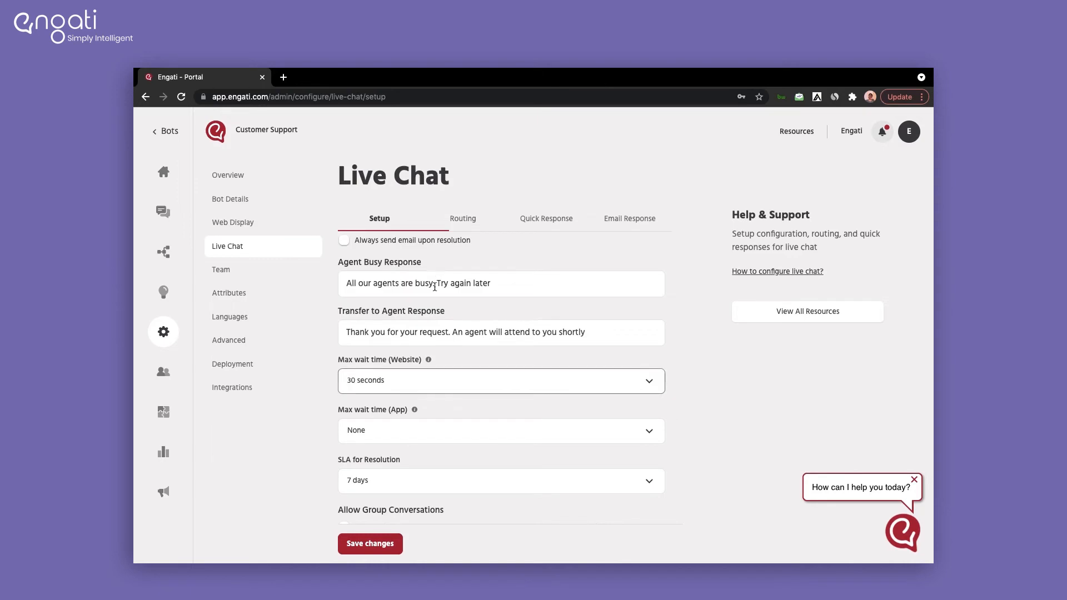
scroll(442, 409, "down", 3)
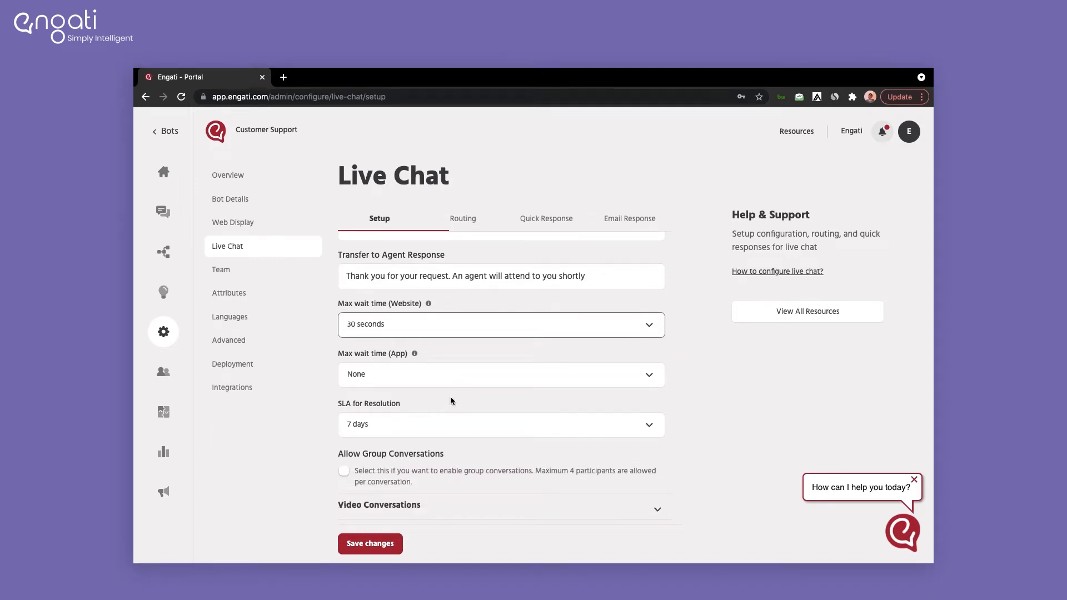
left_click(460, 382)
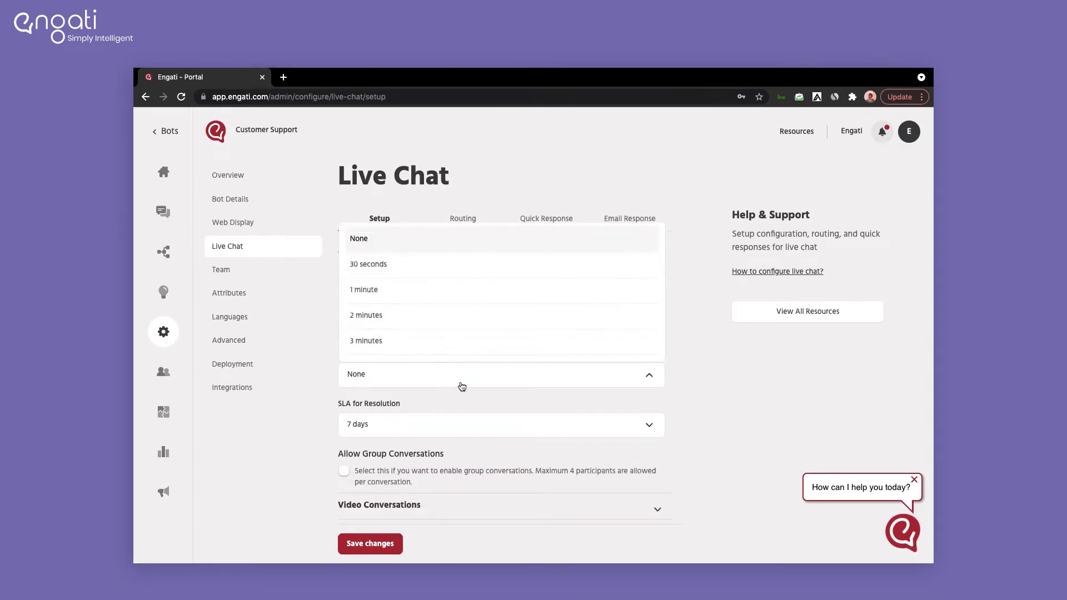
left_click(431, 267)
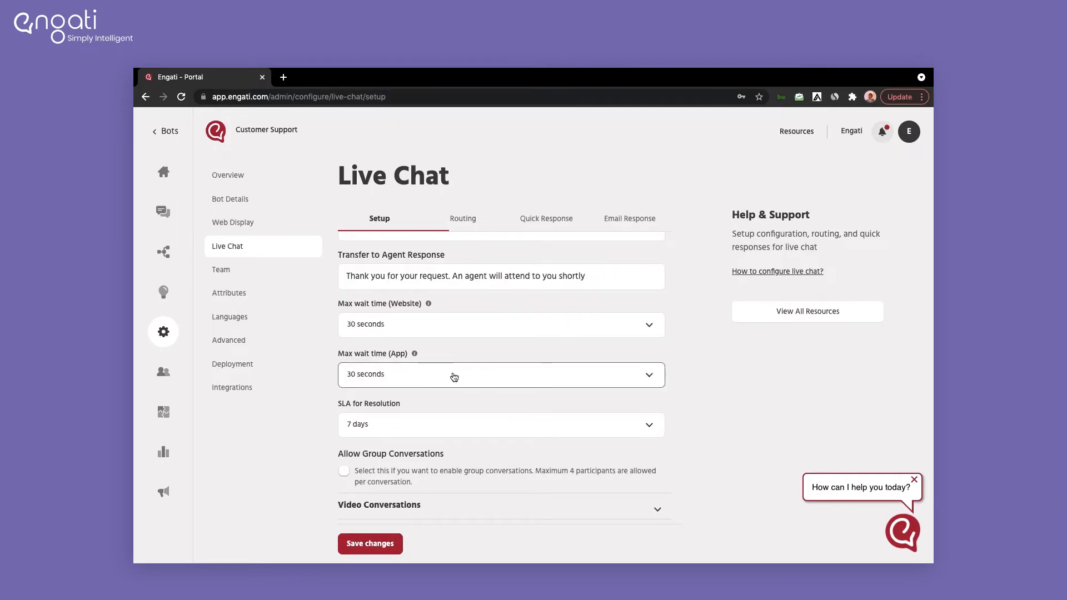
scroll(454, 376, "down", 2)
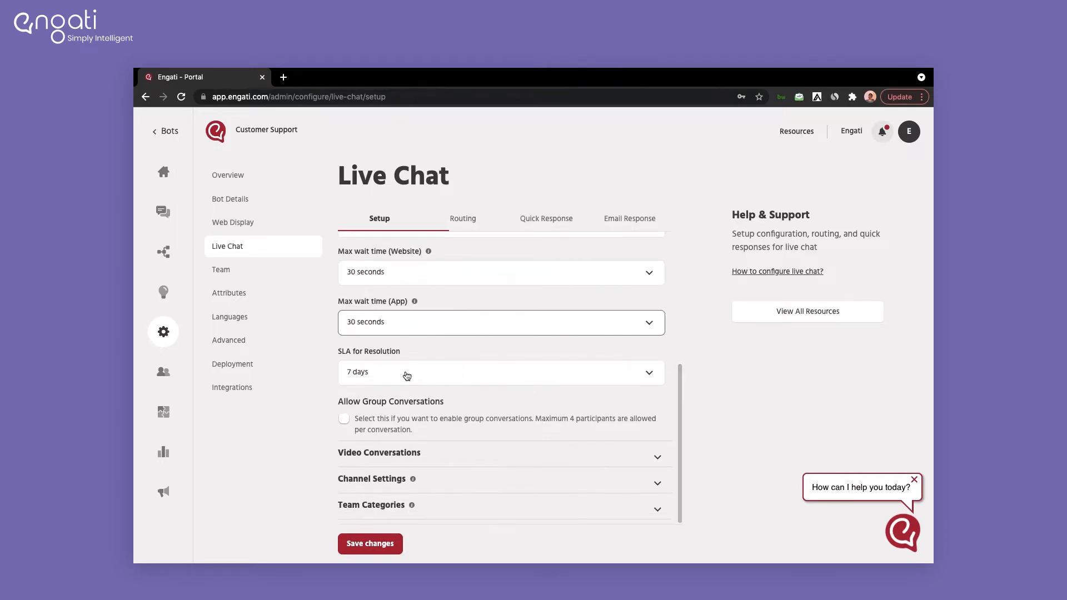
left_click(409, 376)
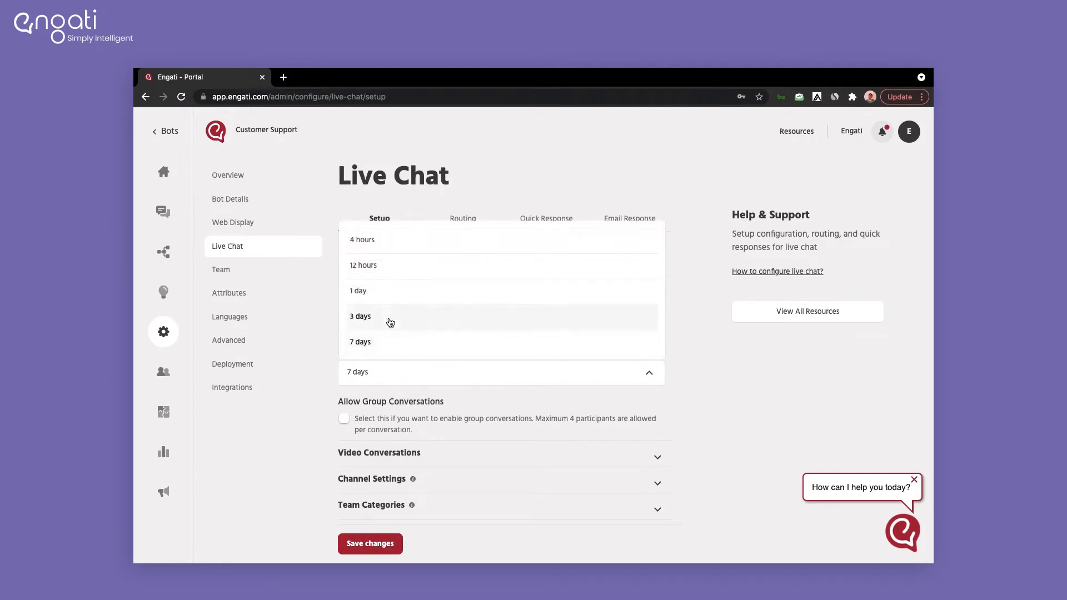
left_click(391, 378)
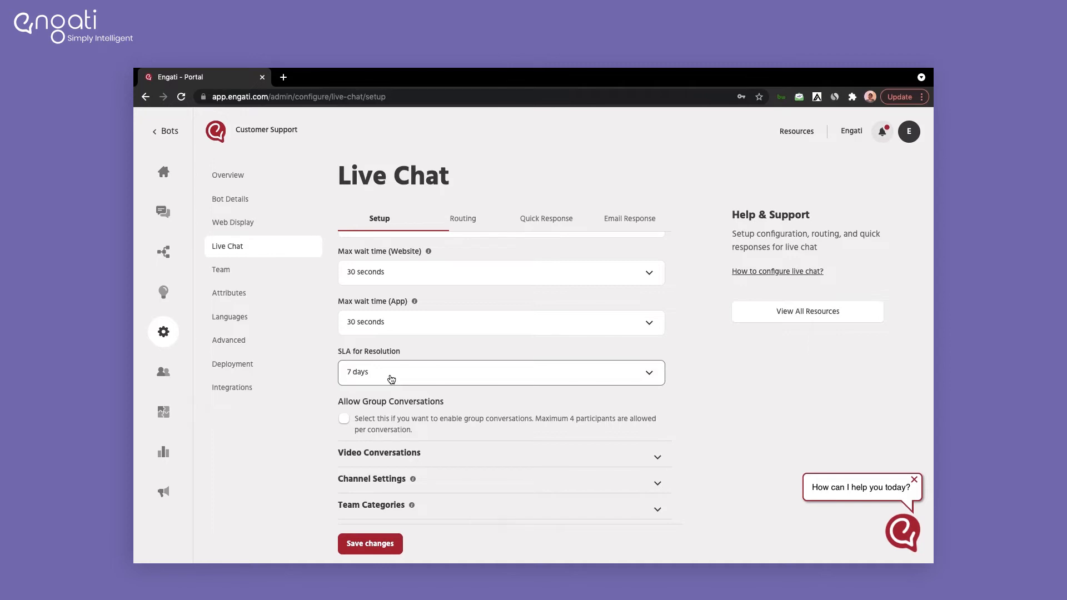
left_click(344, 420)
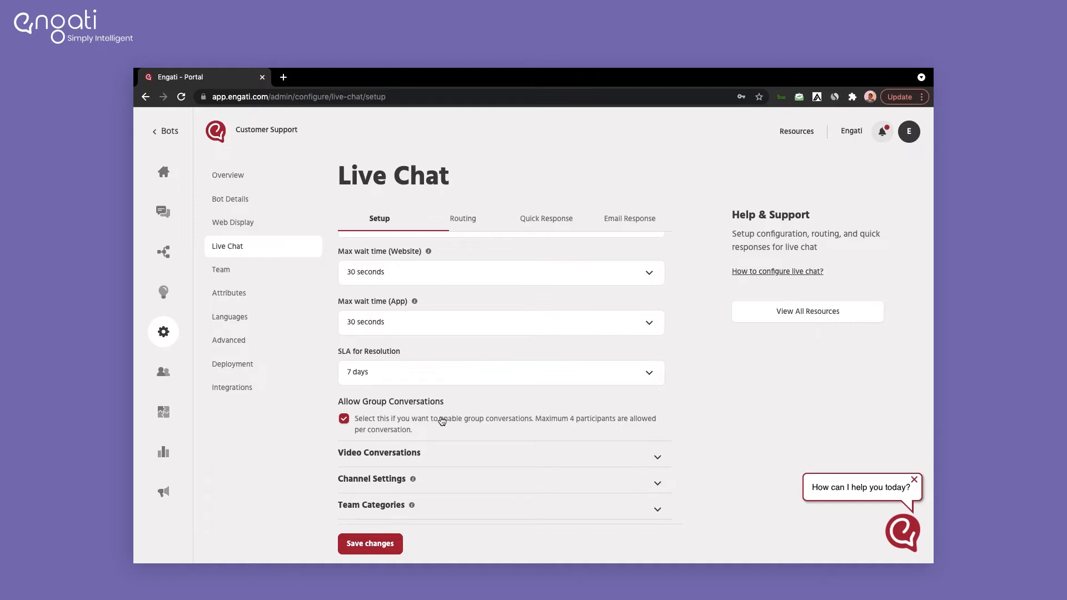
left_click(441, 451)
Step: Enable video conversations with screen sharing, then review Channel Settings for all four channels
left_click(344, 335)
left_click(344, 361)
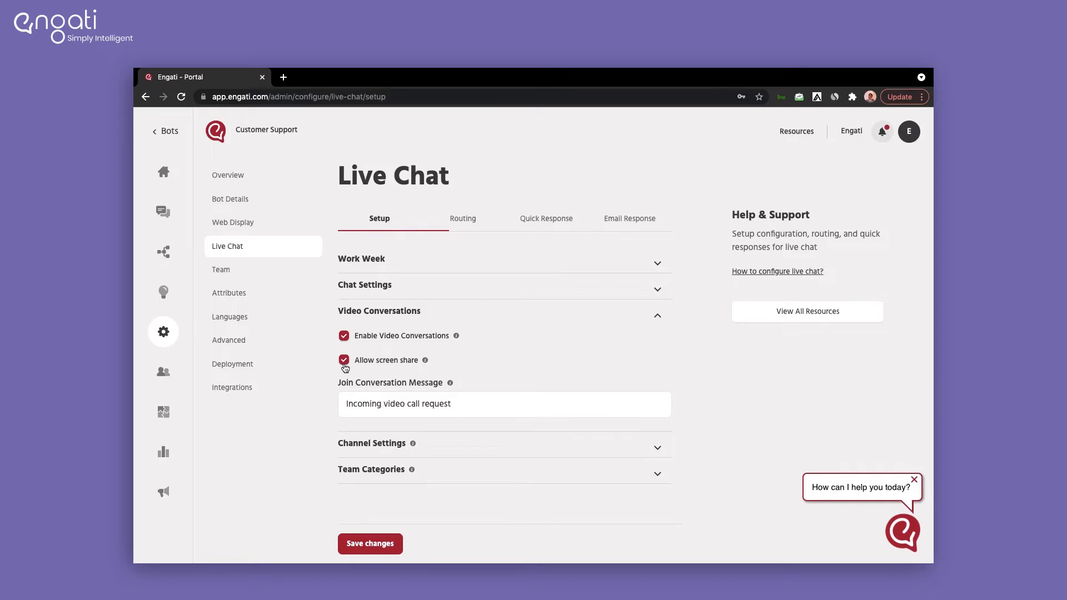
left_click(388, 445)
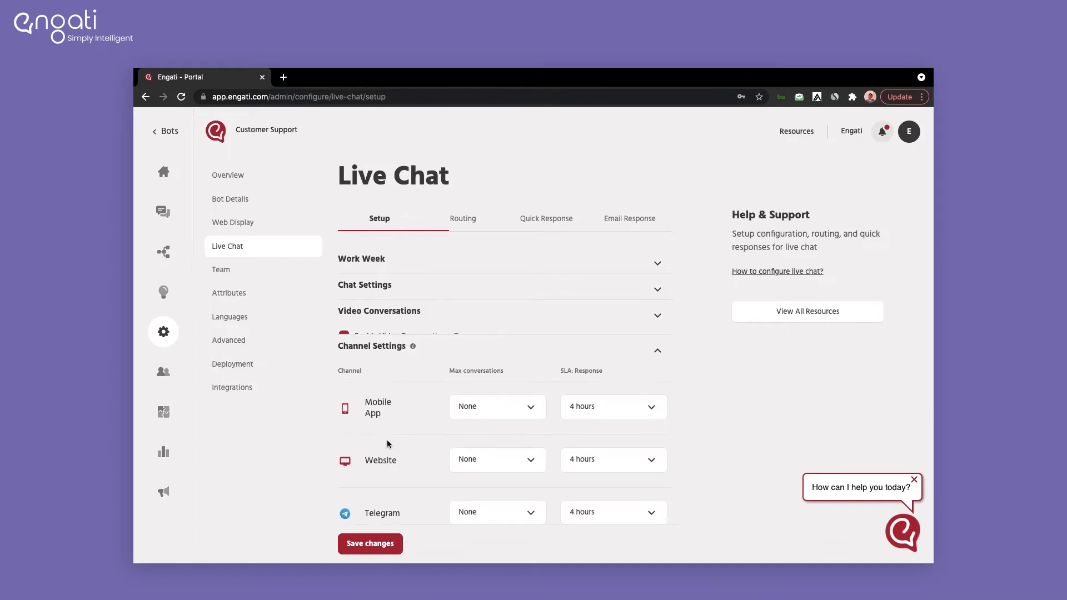
scroll(454, 398, "down", 2)
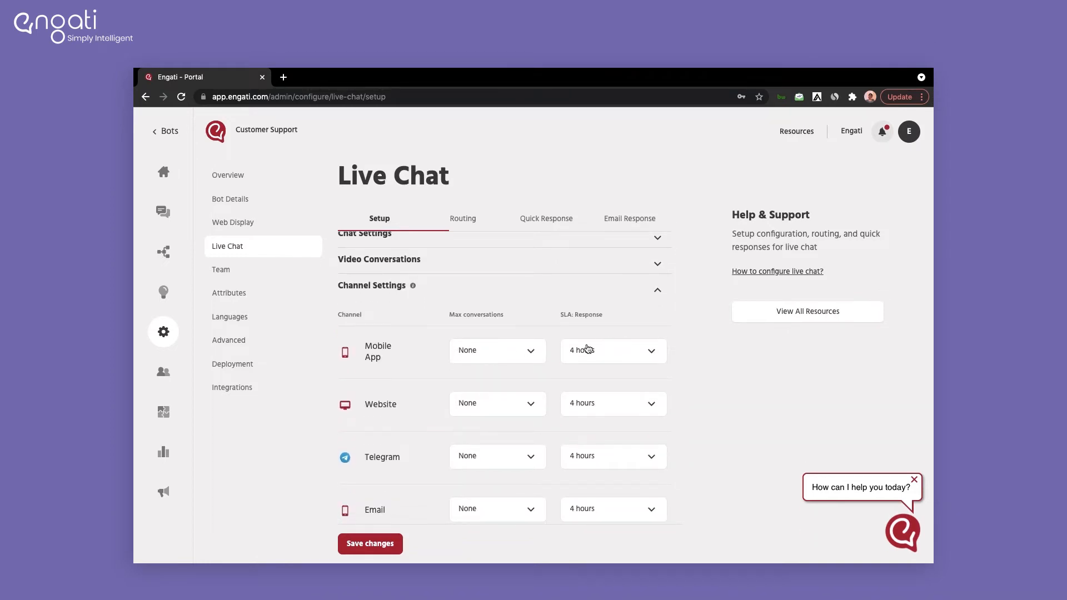
scroll(512, 405, "down", 2)
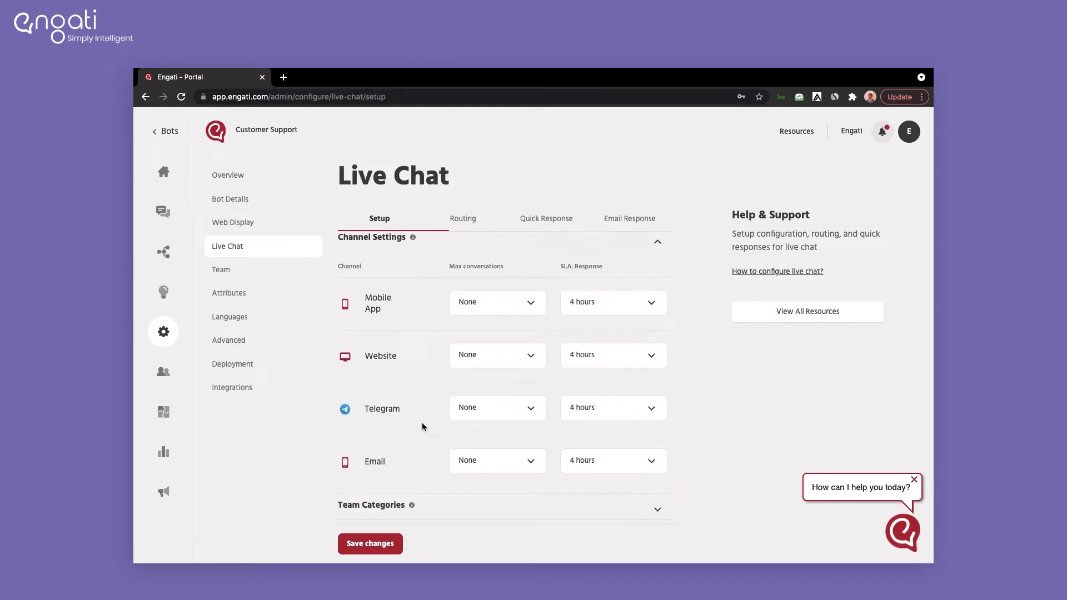
Step: Add the team category 'Support' with the description 'Handling support queries'
left_click(396, 516)
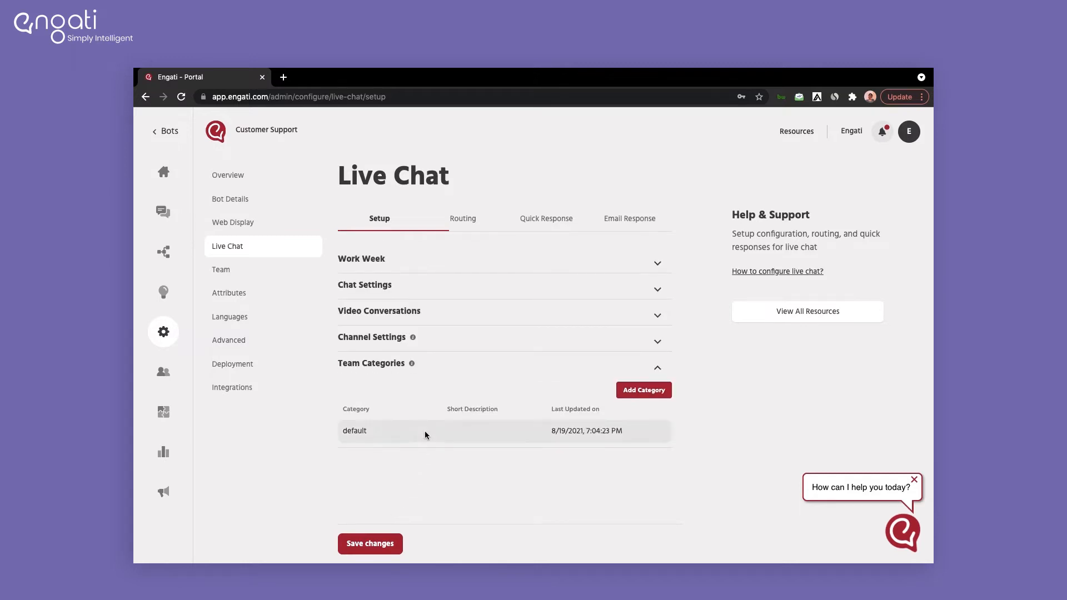
left_click(636, 391)
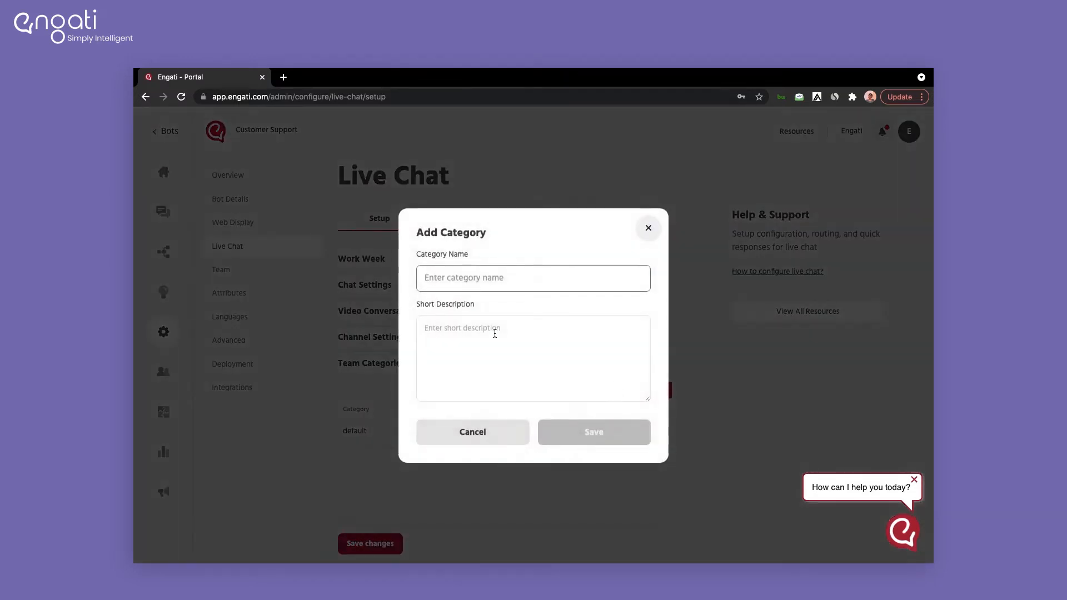
type("Support")
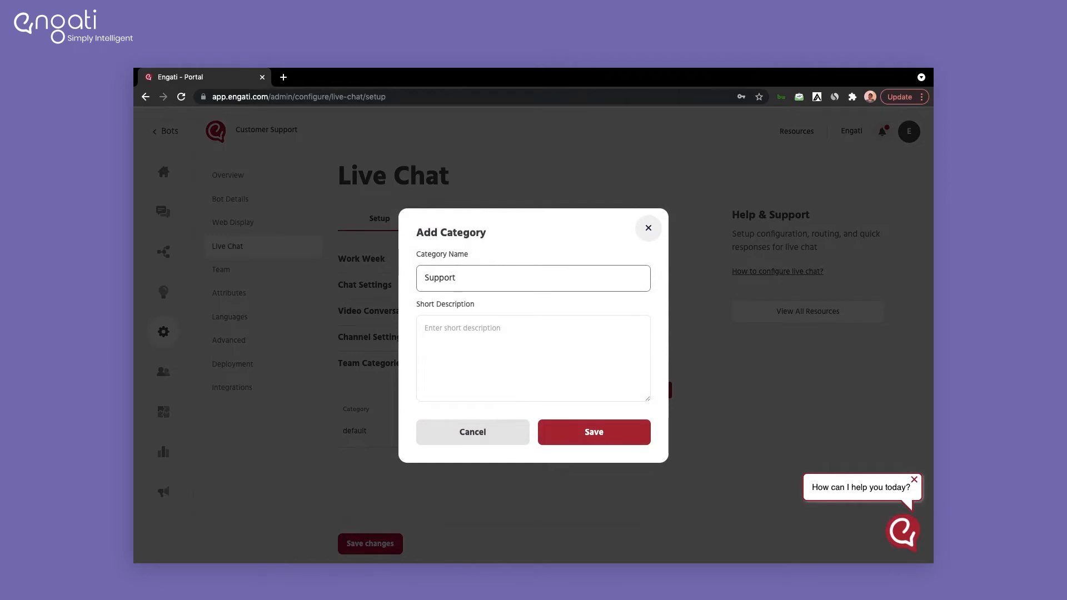
left_click(461, 344)
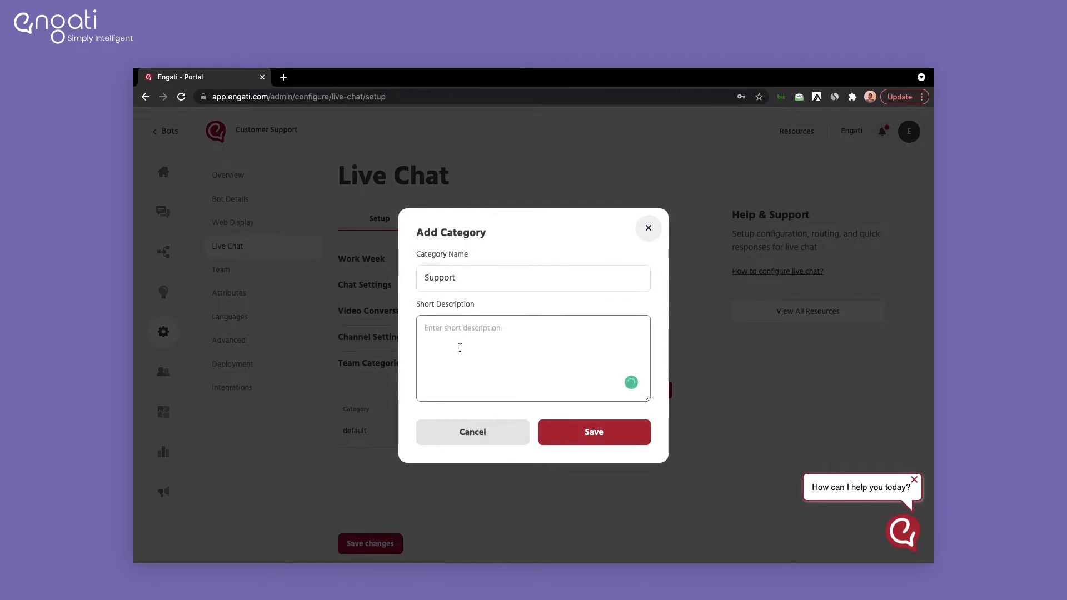
type("Handling support queries")
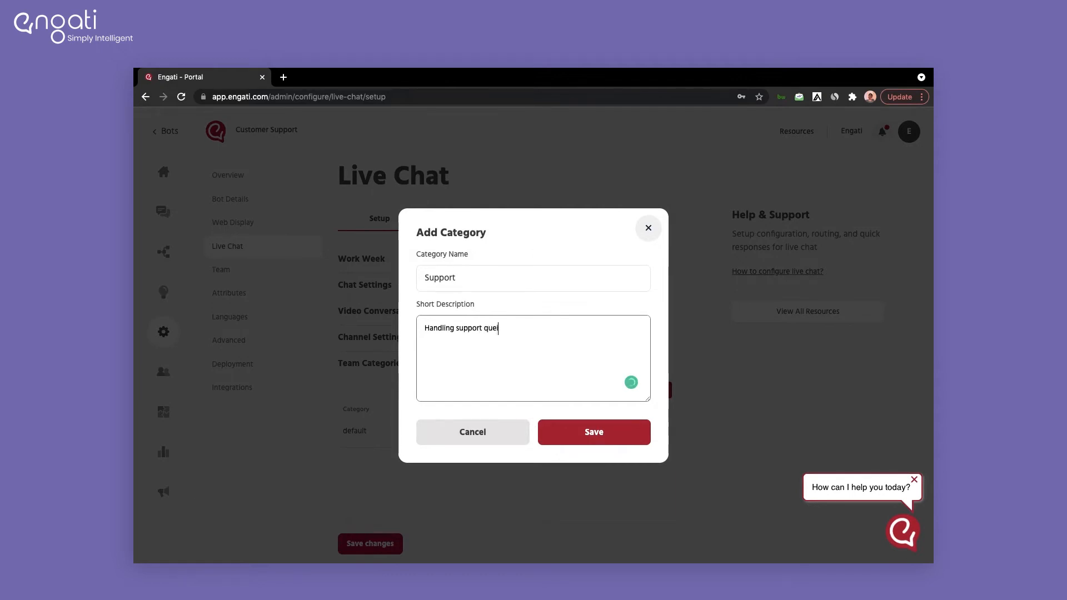
left_click(597, 435)
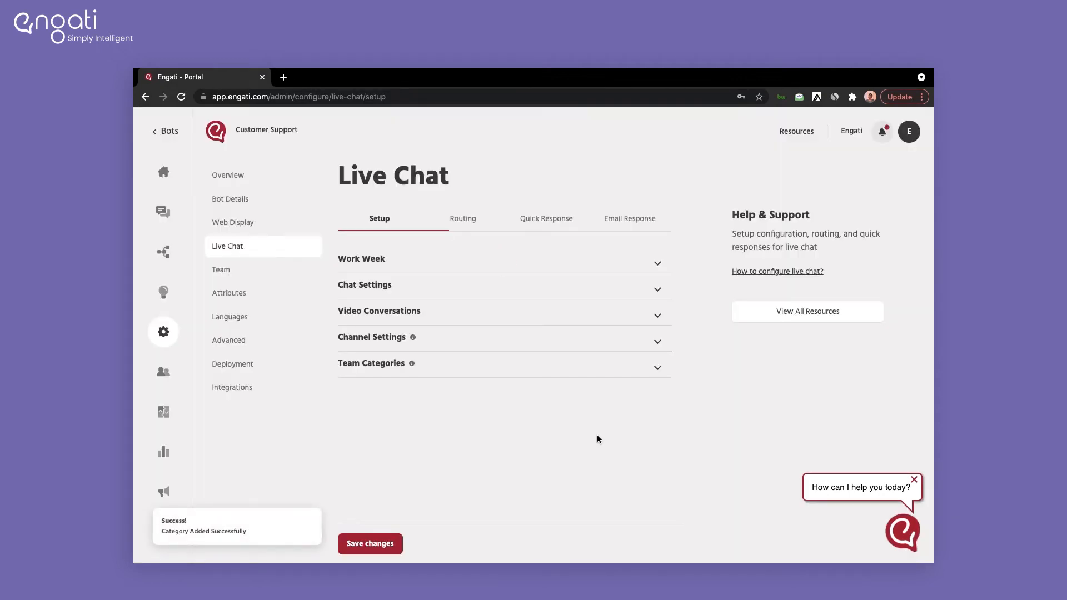
left_click(572, 365)
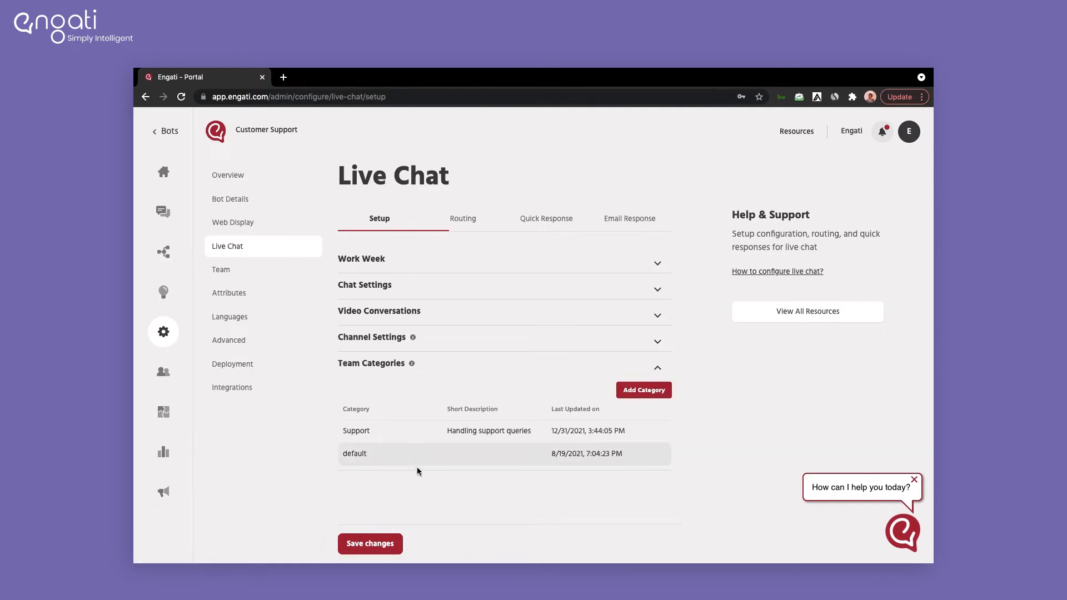
left_click(463, 219)
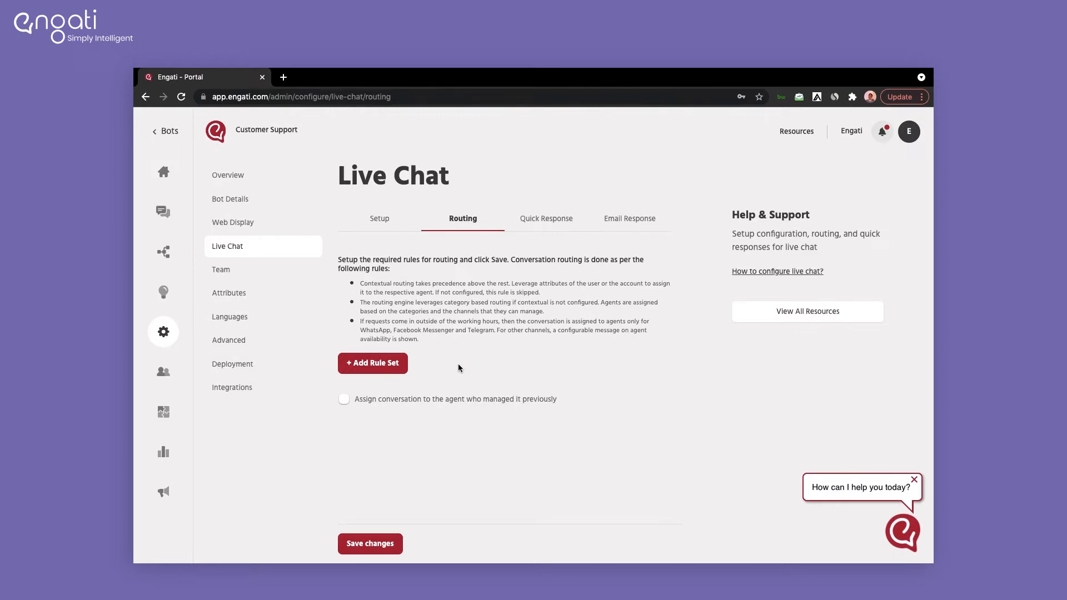
Step: Create a routing rule set named 'Rule 1'
left_click(386, 374)
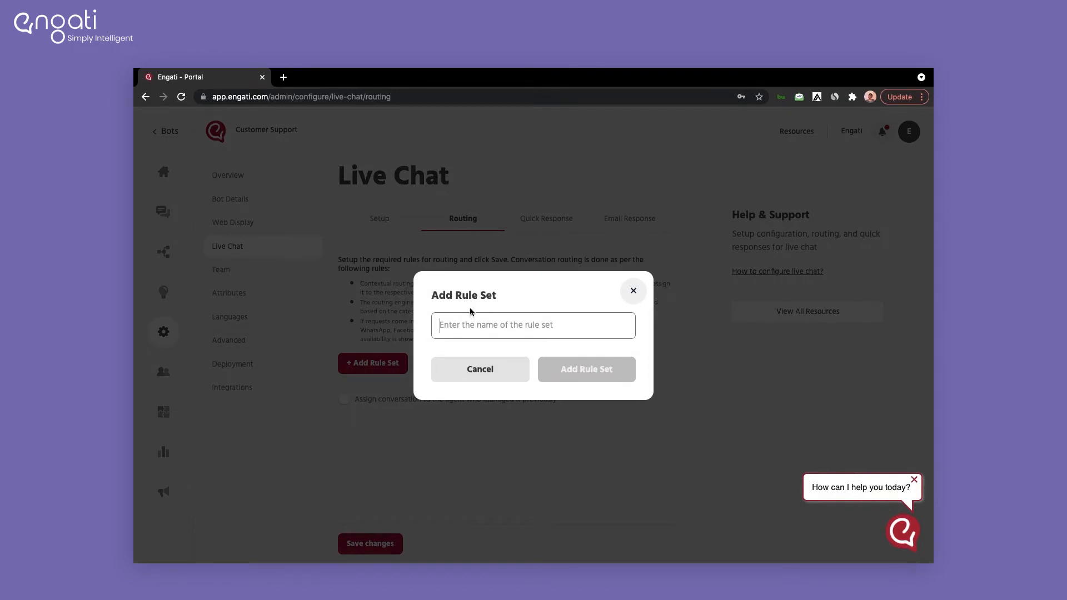
type("Rule 1")
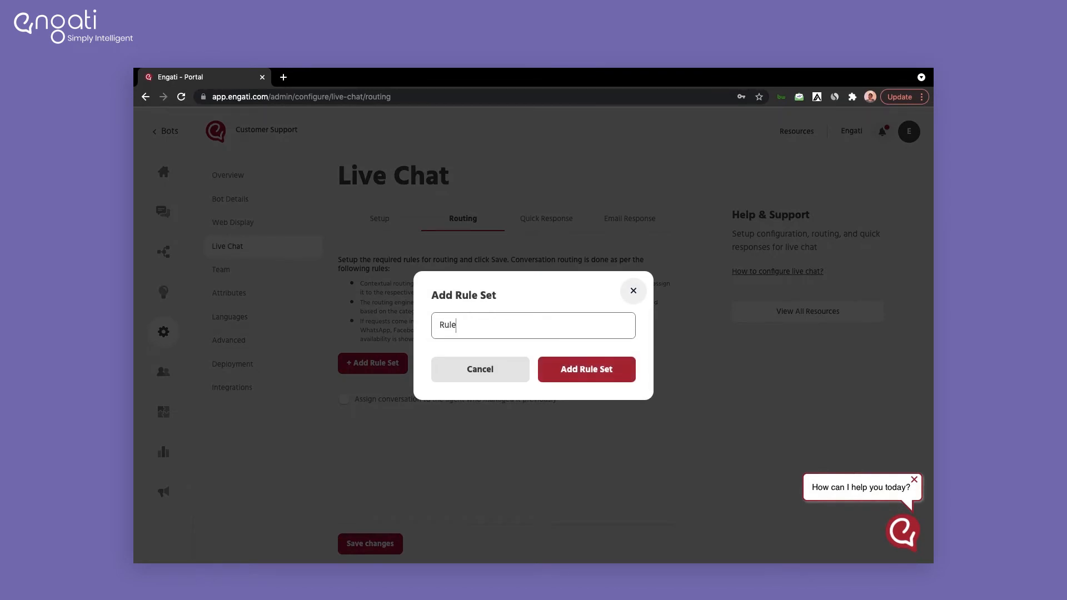
left_click(567, 375)
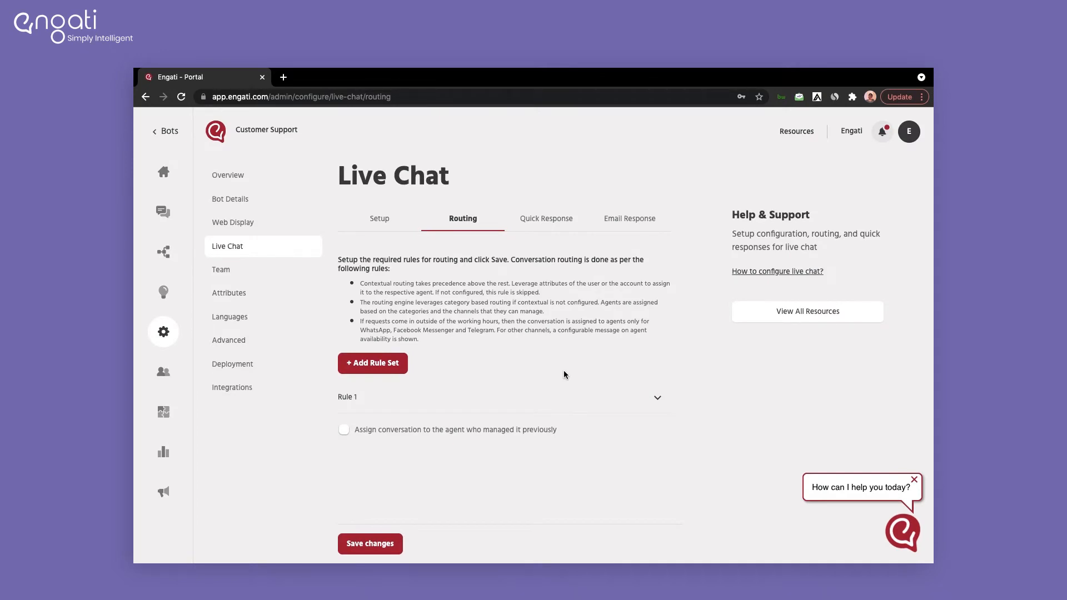
left_click(442, 408)
scroll(439, 400, "down", 3)
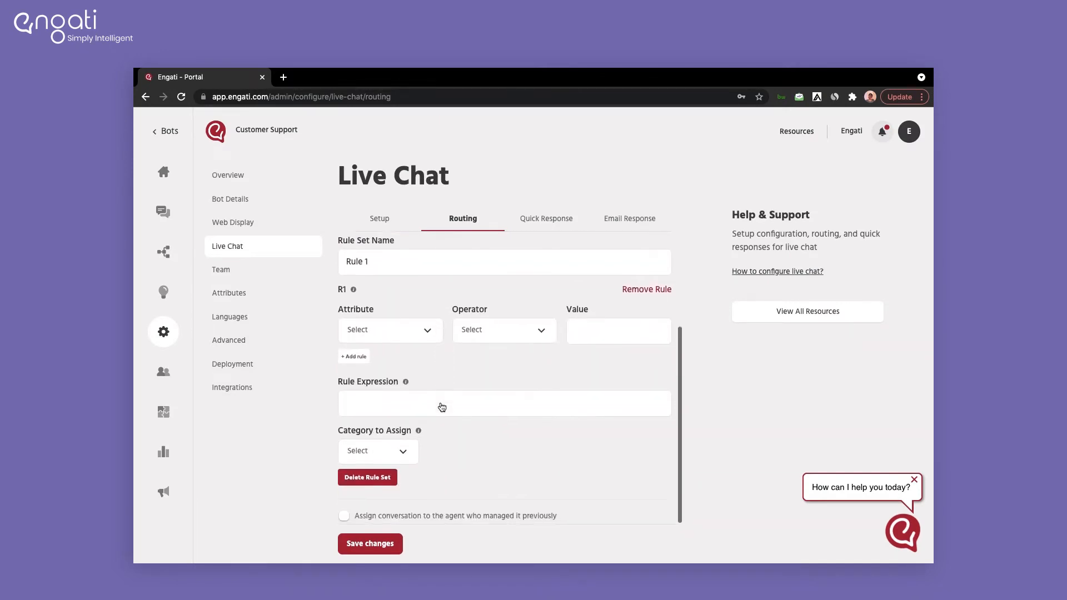
Step: Give Rule 1 the condition user.country is equal to India, expression R1, and an assigned category
left_click(416, 338)
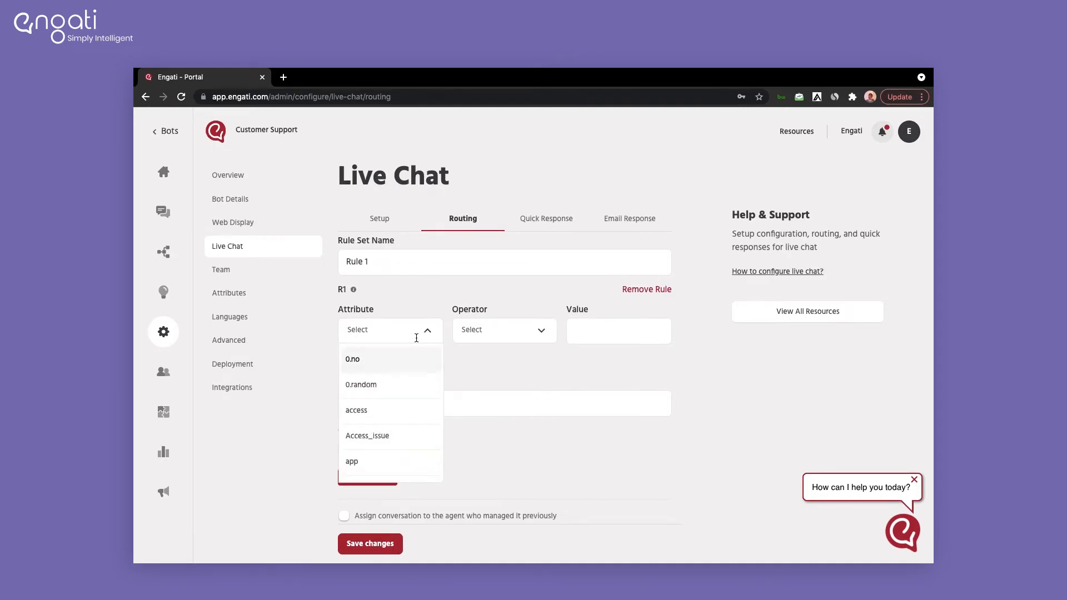
type("user.c")
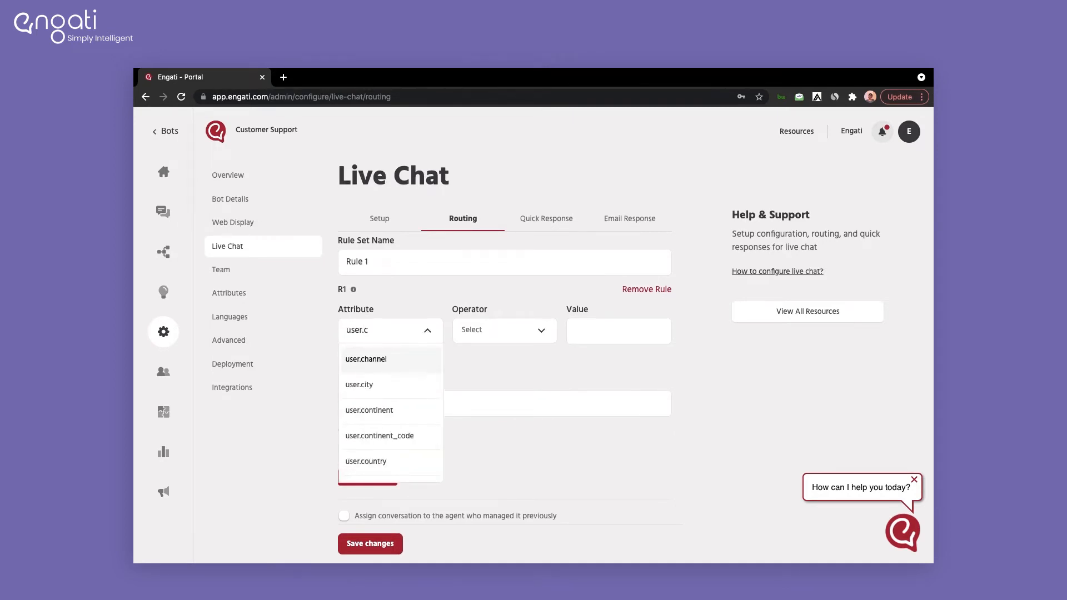
left_click(434, 461)
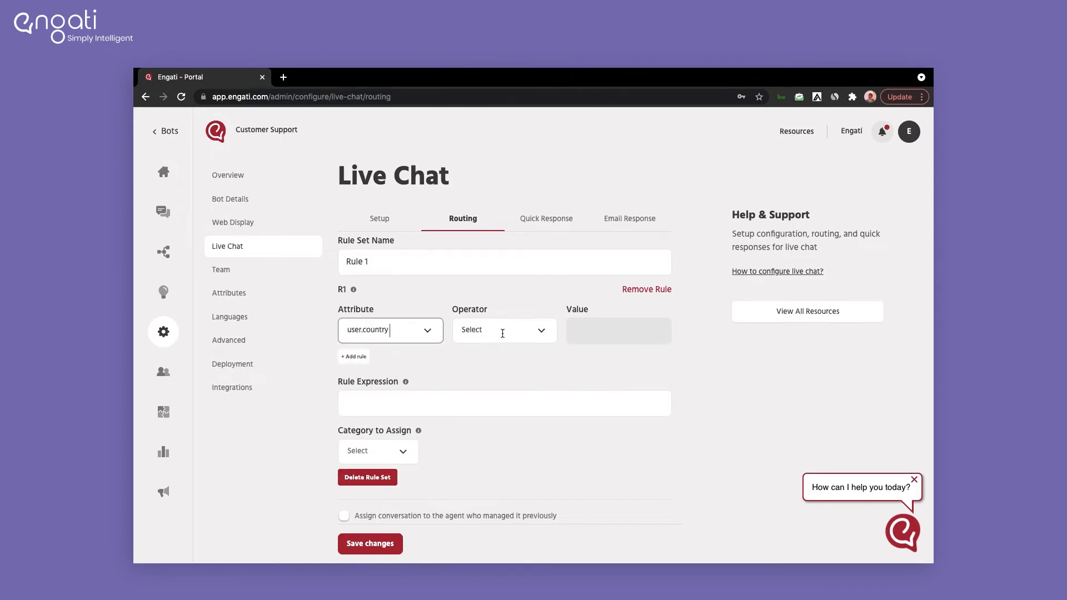
left_click(503, 334)
left_click(494, 362)
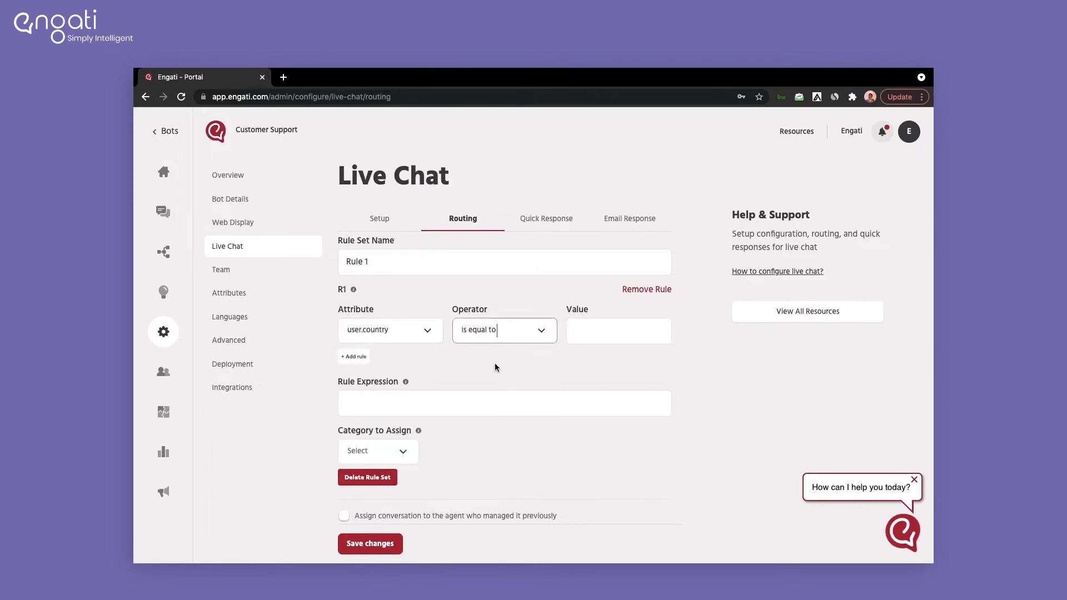
left_click(604, 333)
type("India")
left_click(504, 411)
type("R1")
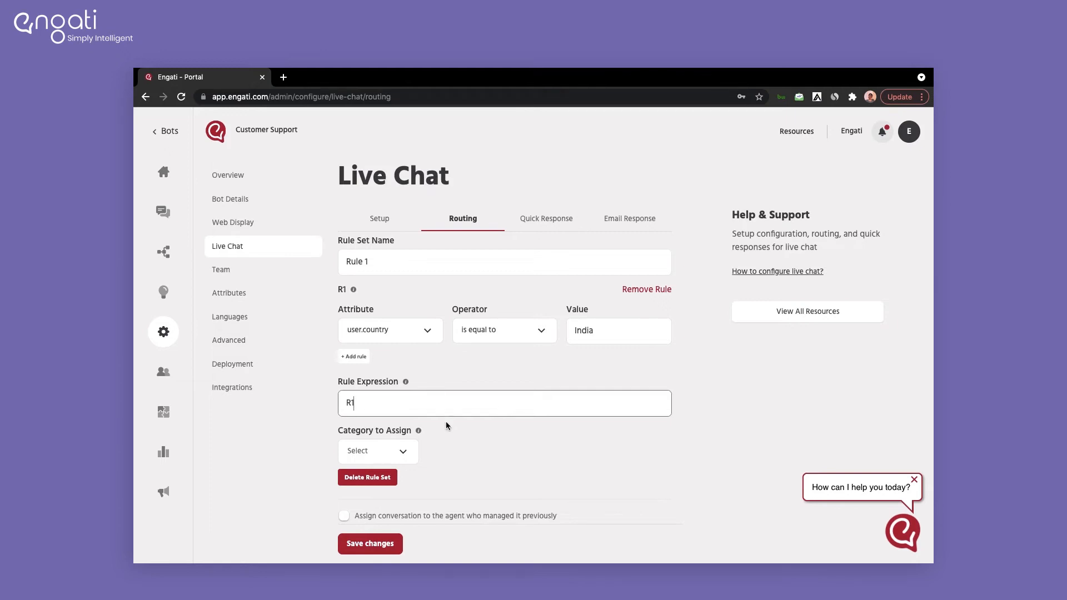
left_click(398, 448)
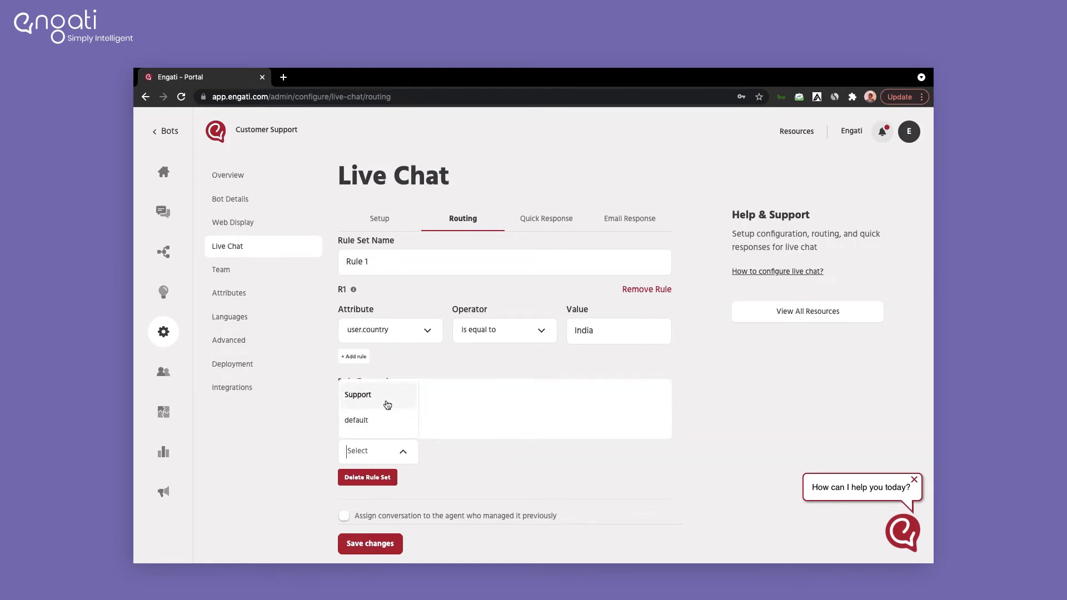
left_click(385, 420)
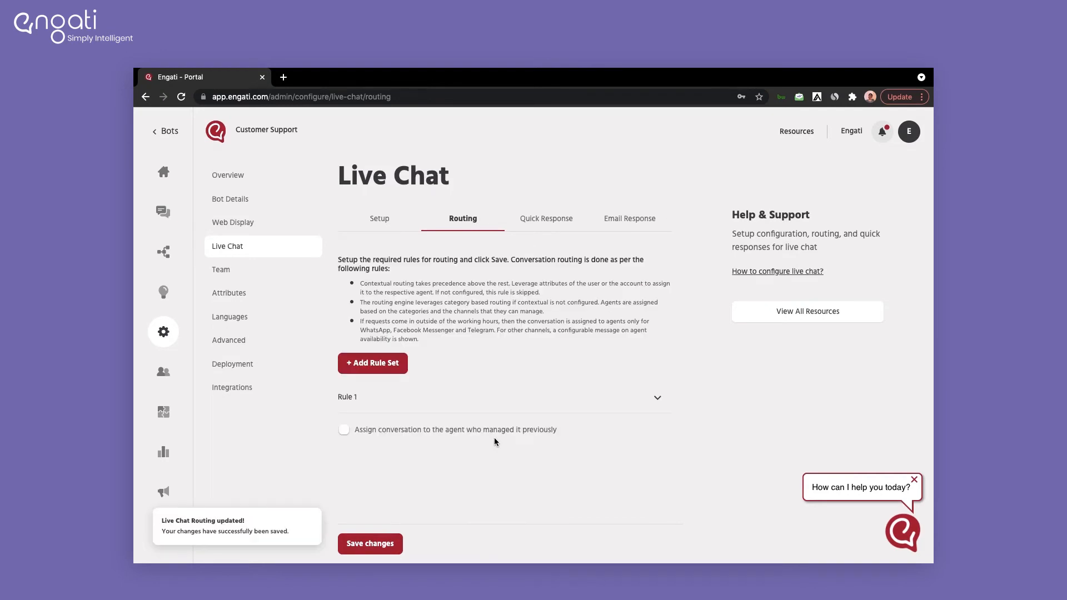
left_click(548, 220)
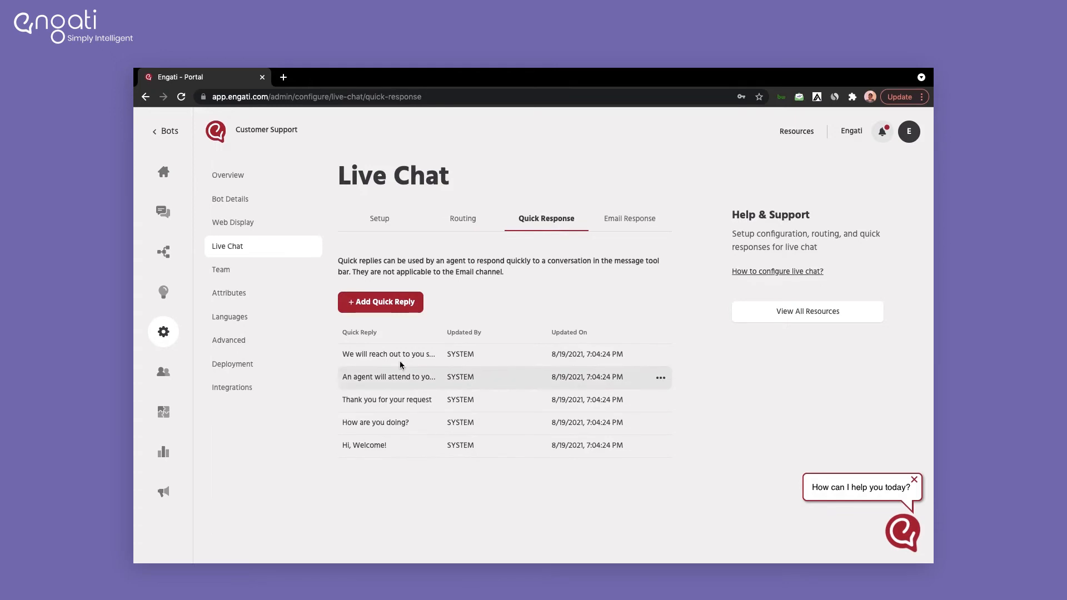
Step: Add and save the quick reply 'How can I help you?'
left_click(380, 302)
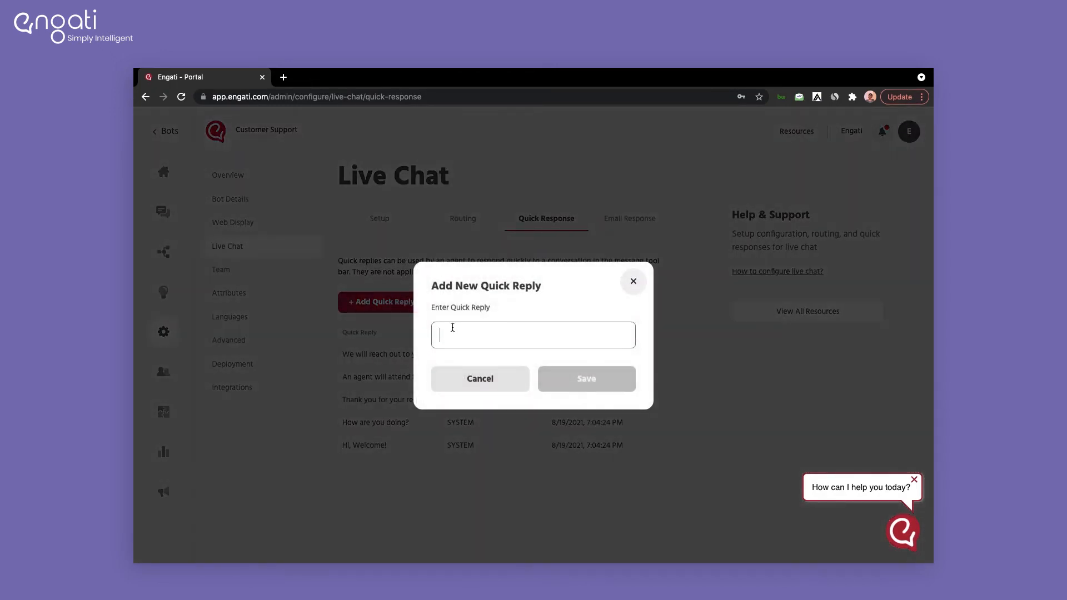
type("H")
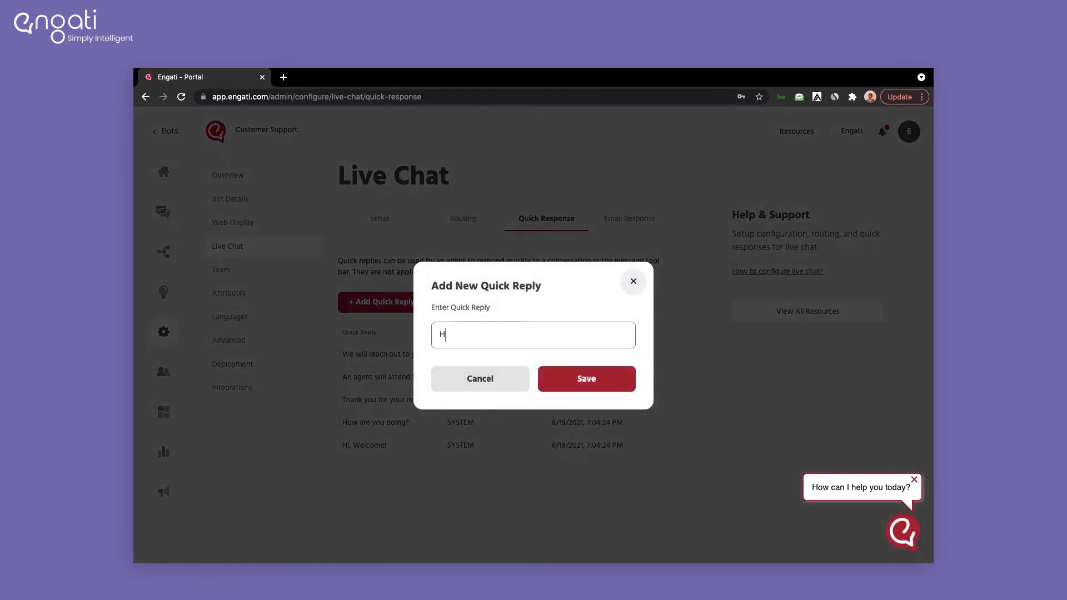
type("ow can I help you?")
left_click(576, 376)
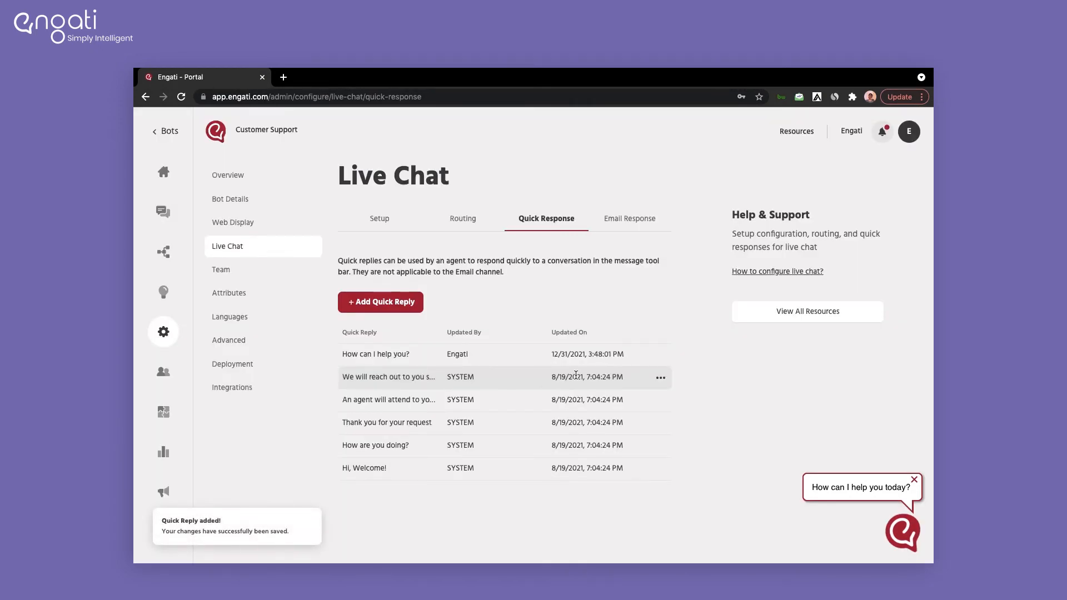
Step: Open the canned email response form, close it without saving, and go to the Messages inbox
left_click(627, 222)
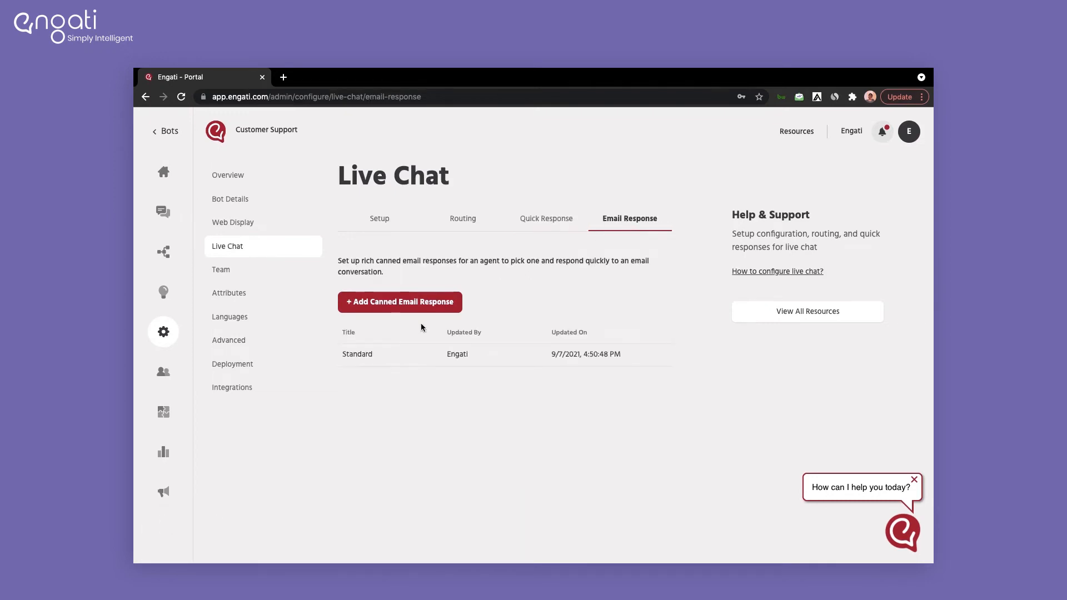
left_click(435, 300)
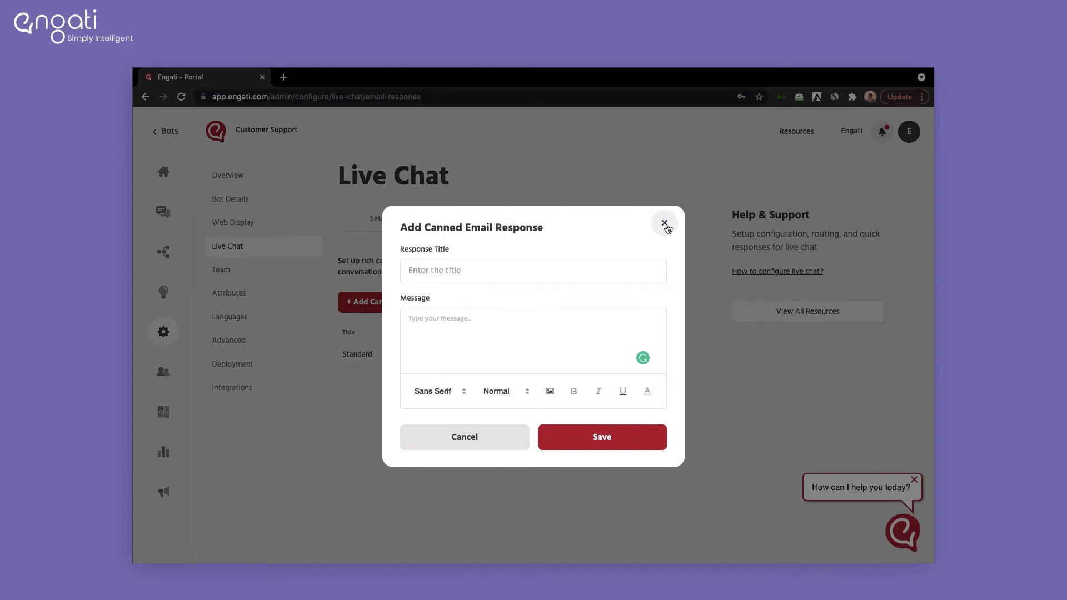
left_click(665, 223)
left_click(164, 213)
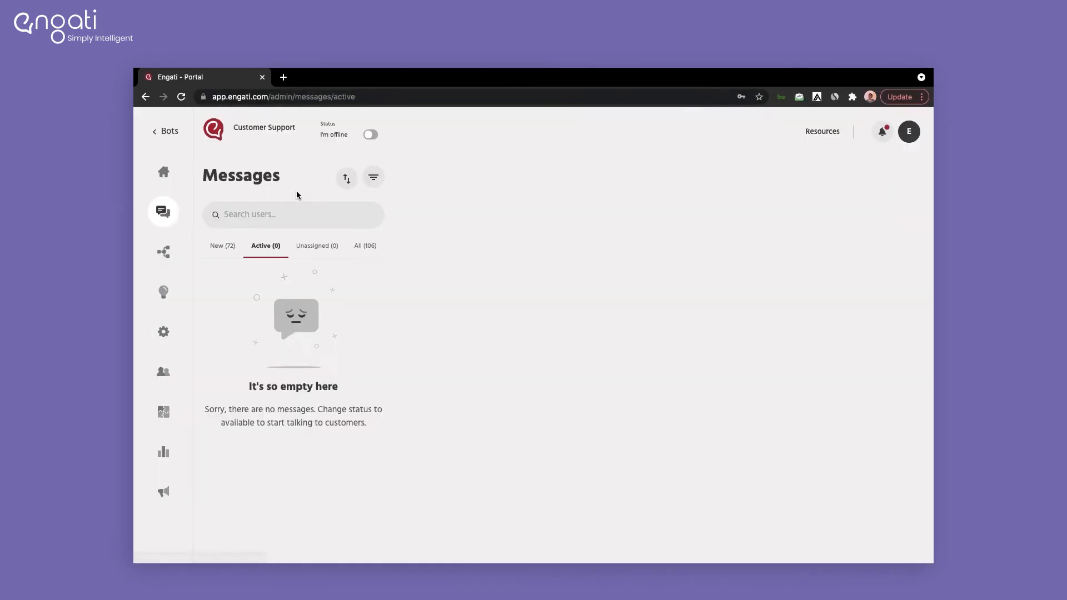
Step: Make the agent available and browse the All, New, Active and Unassigned conversation lists
left_click(370, 137)
left_click(365, 248)
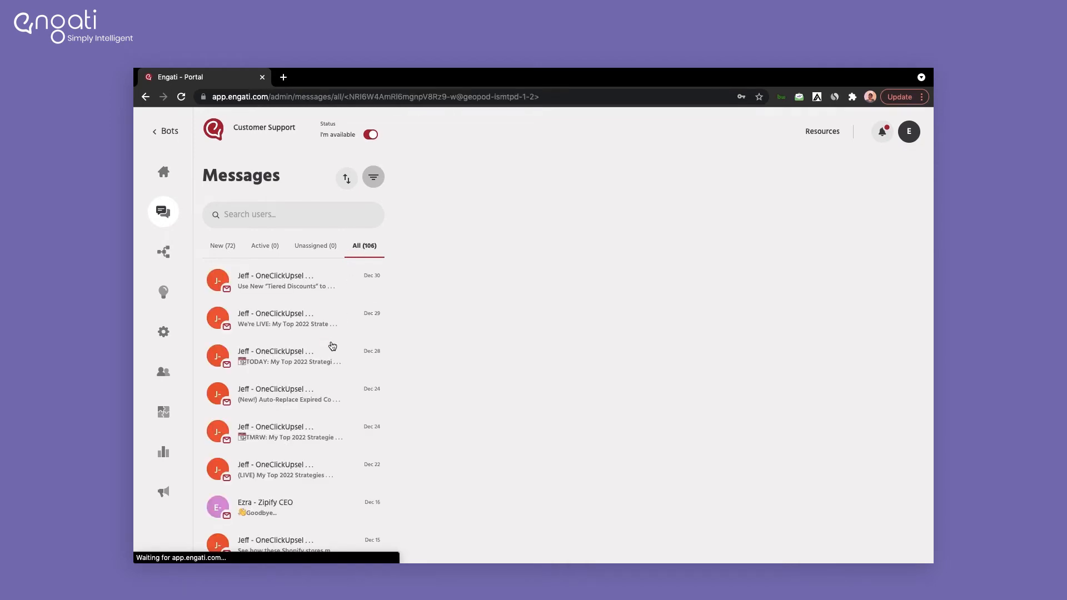
scroll(333, 346, "down", 5)
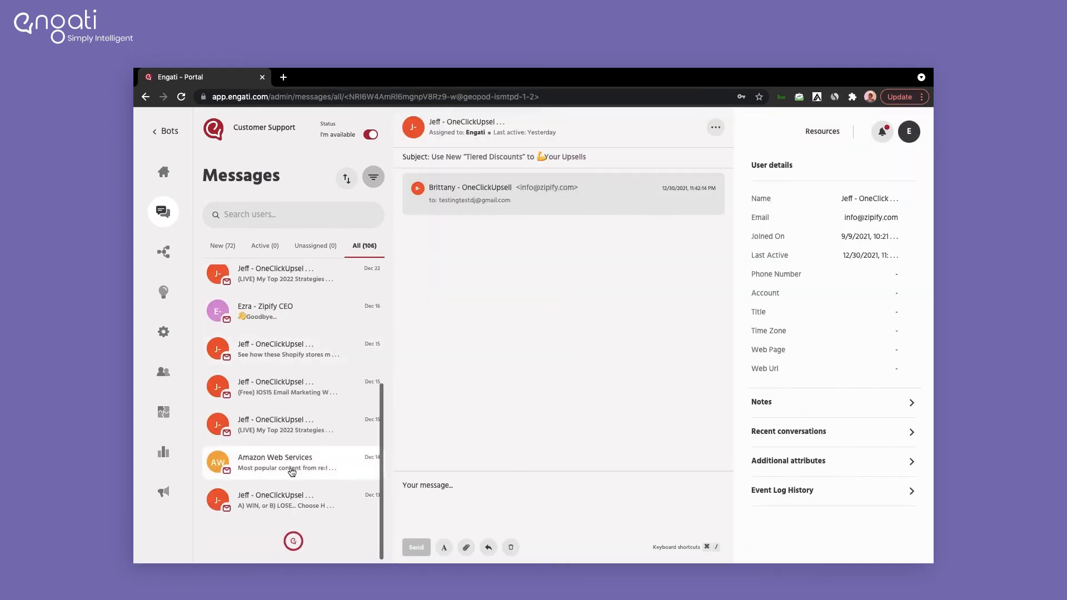
scroll(292, 471, "down", 2)
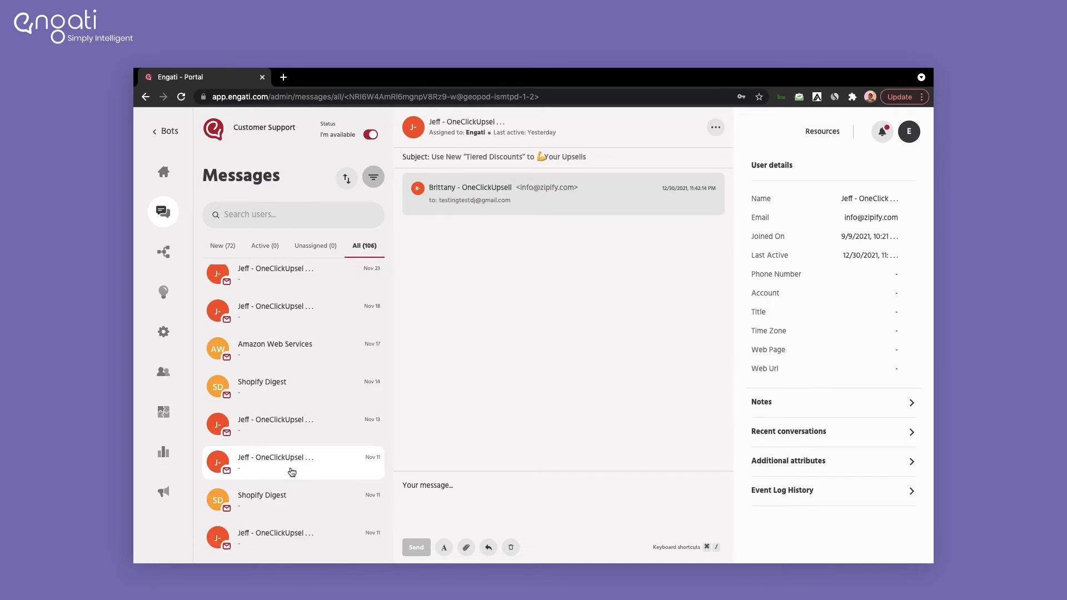
left_click(226, 254)
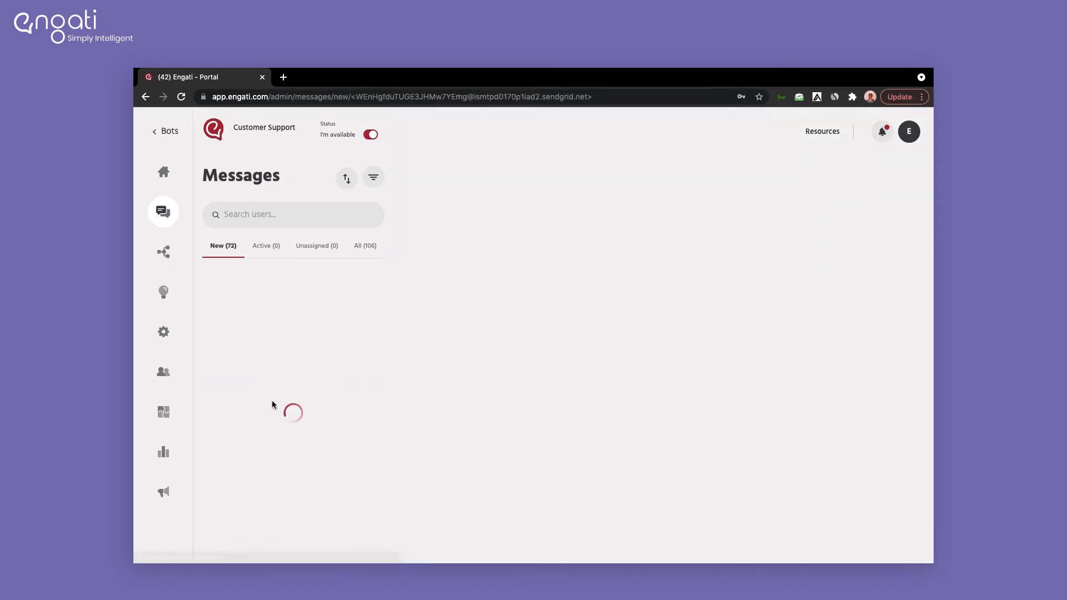
scroll(272, 405, "down", 15)
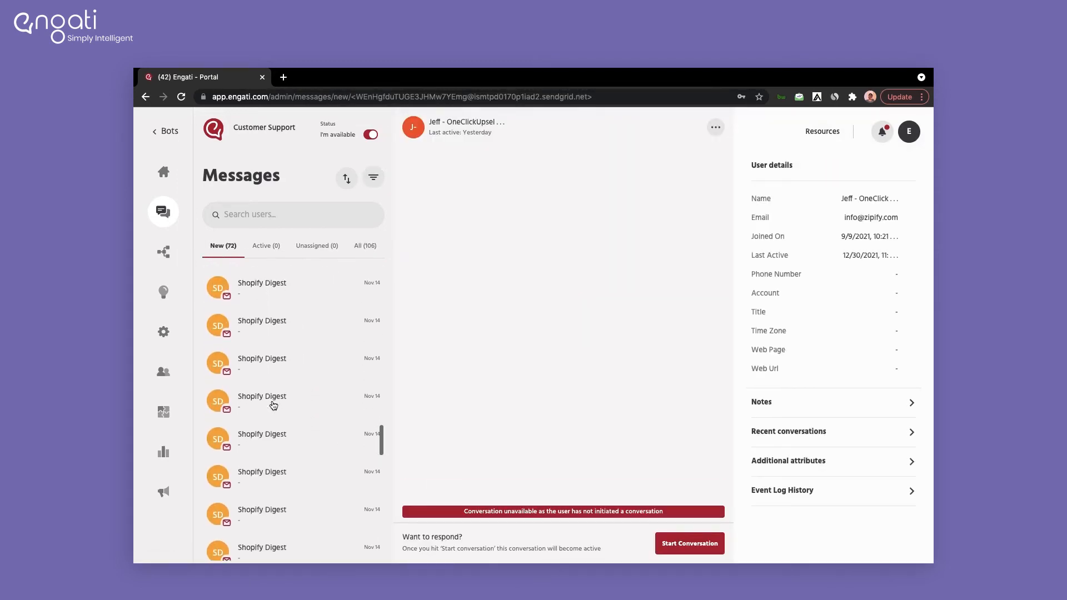
scroll(274, 405, "down", 2)
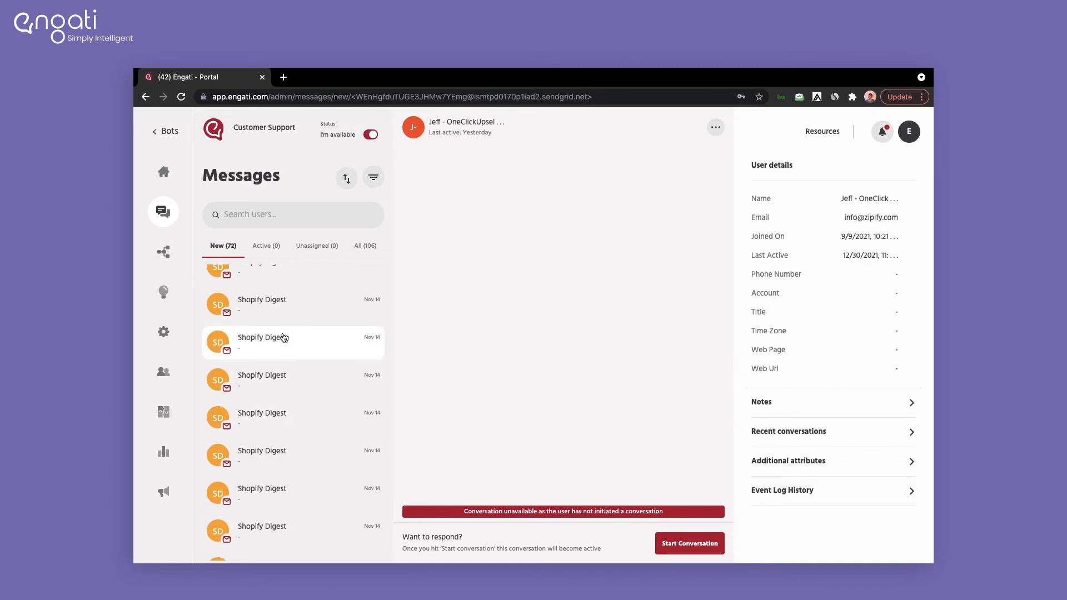
left_click(270, 251)
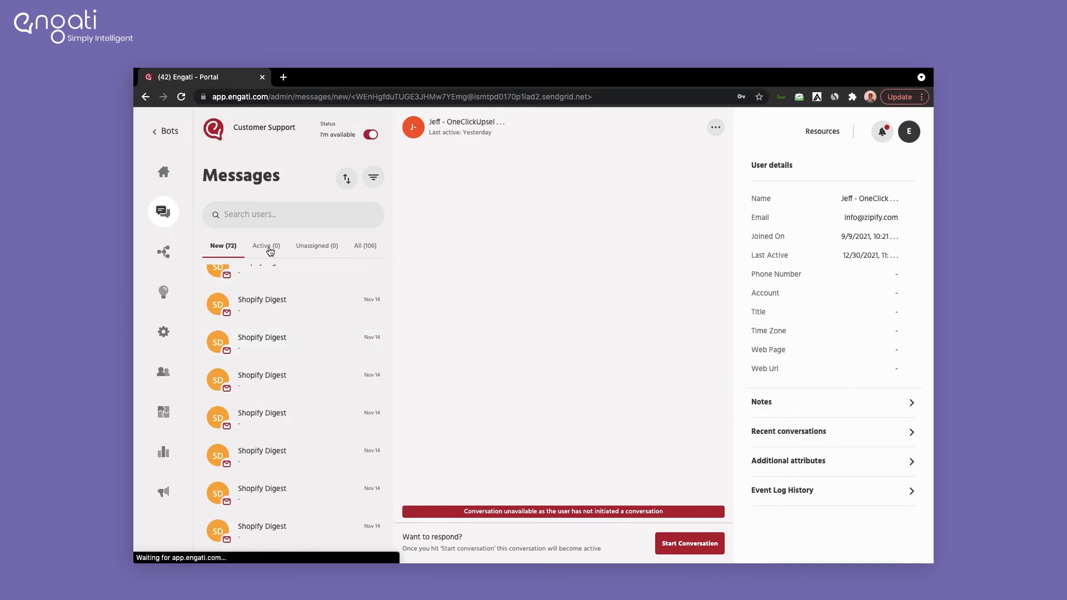
left_click(318, 251)
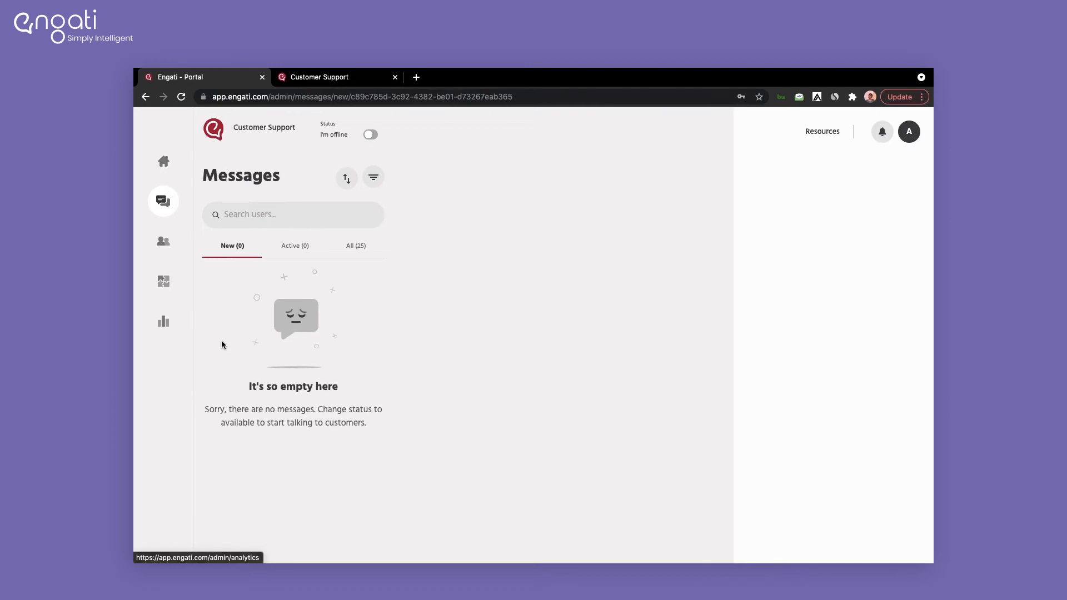
Step: Set the agent available, then as customer report a Hardware issue: MacBook Air, 'Issues with scrolling in trackpad'
left_click(370, 136)
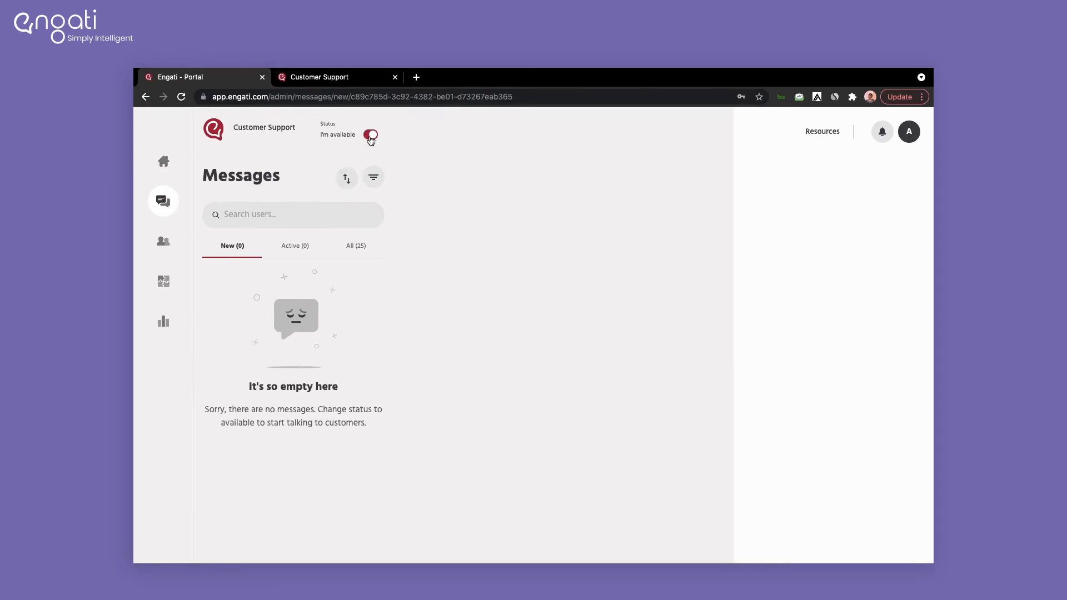
key("ctrl+Tab")
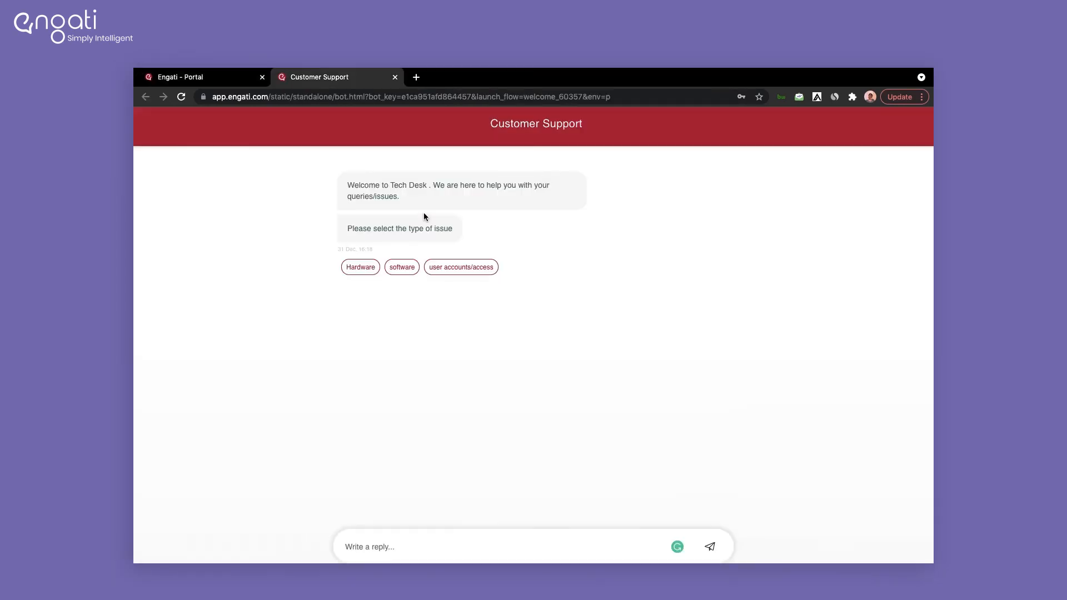
left_click(358, 269)
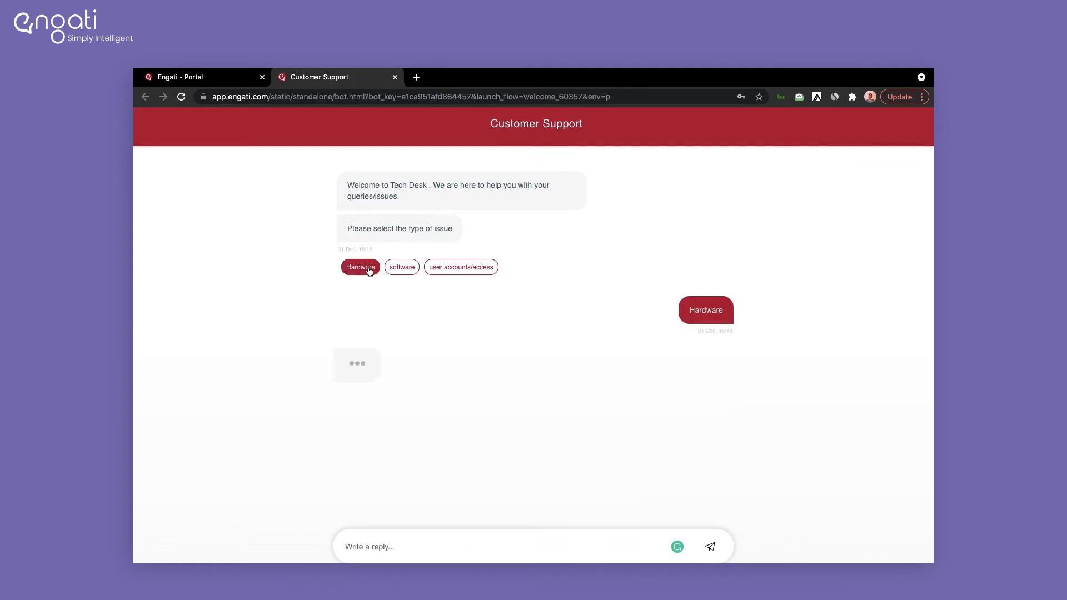
type("MacBook Air")
key("Return")
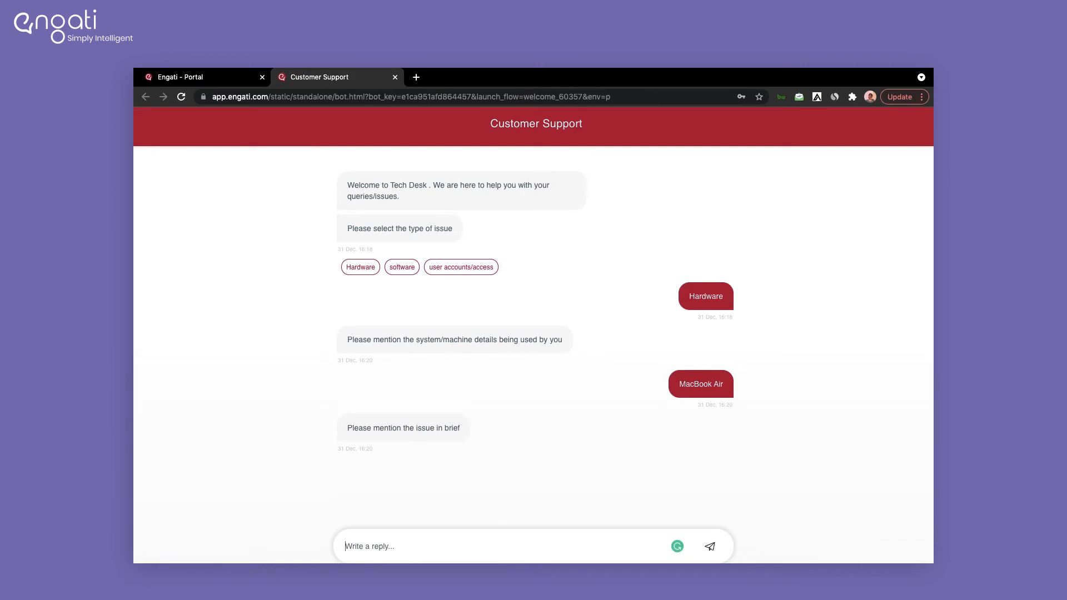
type("Issues with")
type(" scrolling in trackpa")
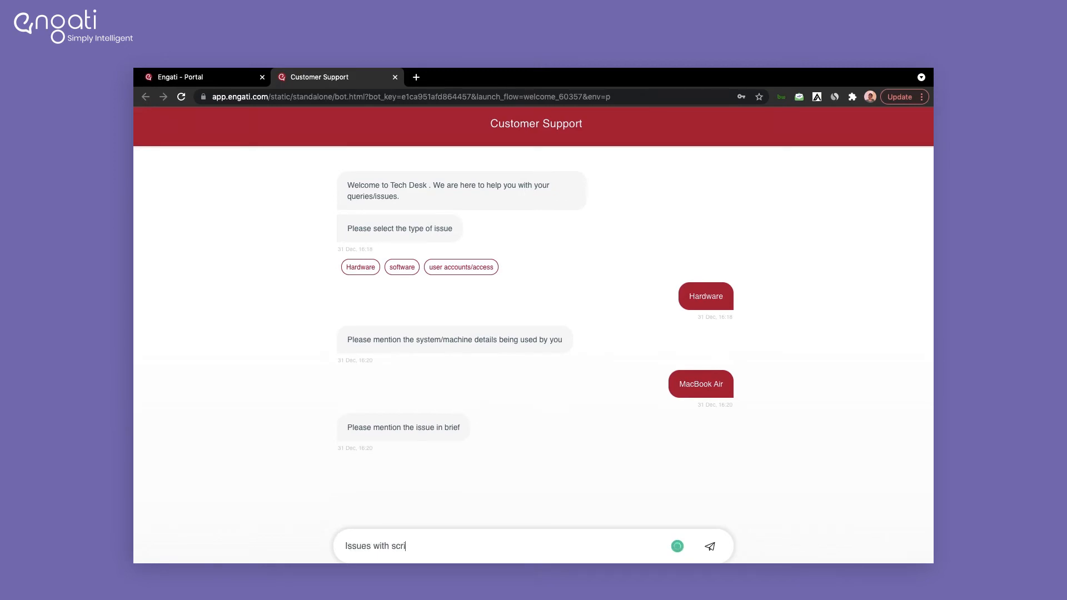
type("d")
key("Return")
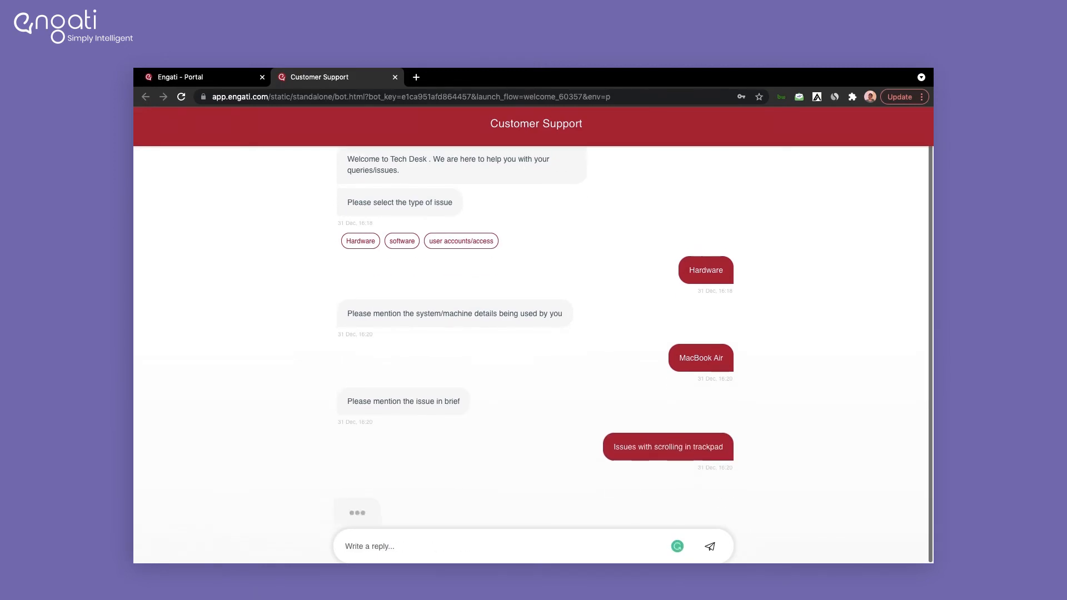
Step: Give the bot the customer's name and e-mail, confirm the details, and return to the agent portal
type("Drishti")
key("Return")
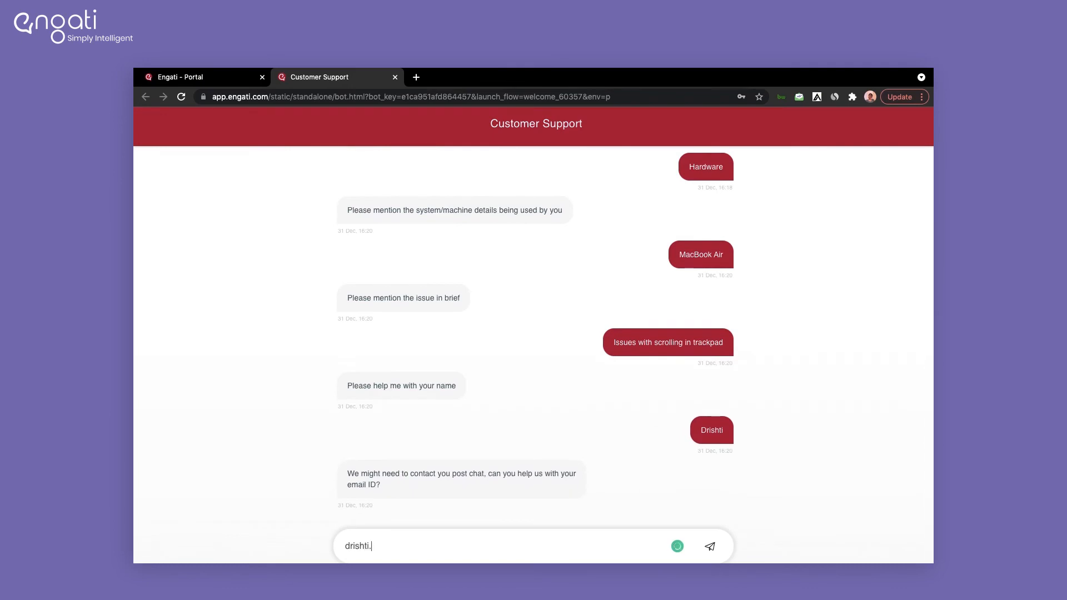
key("Return")
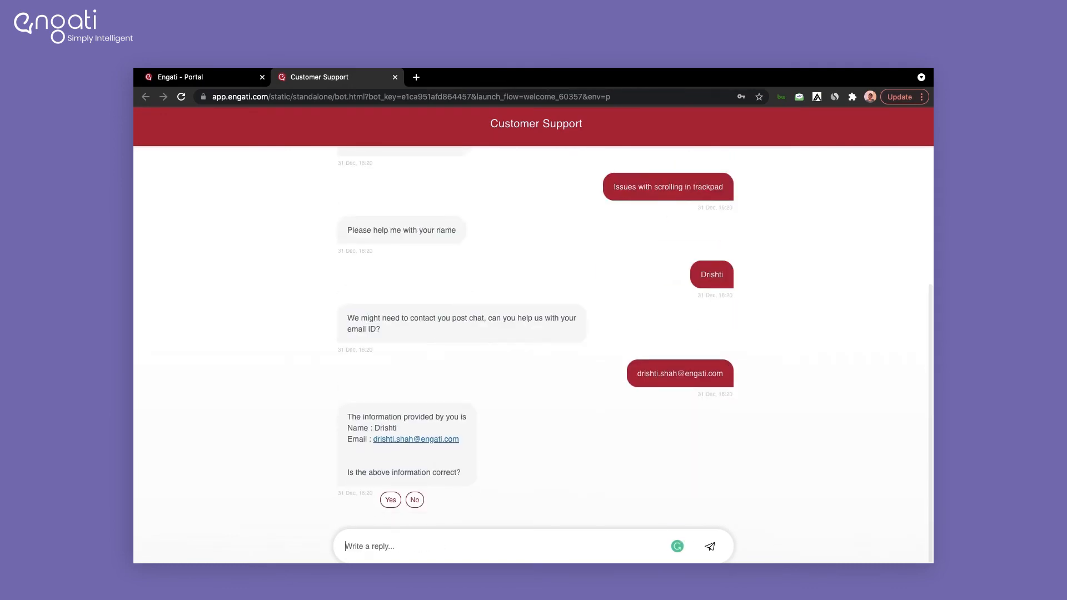
left_click(393, 501)
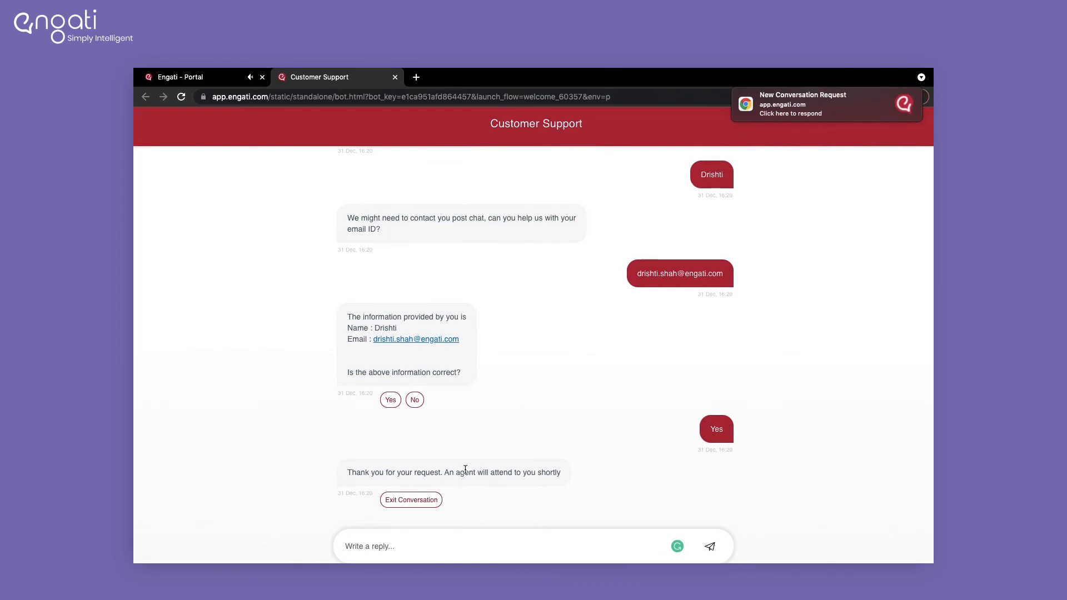
key("ctrl+Tab")
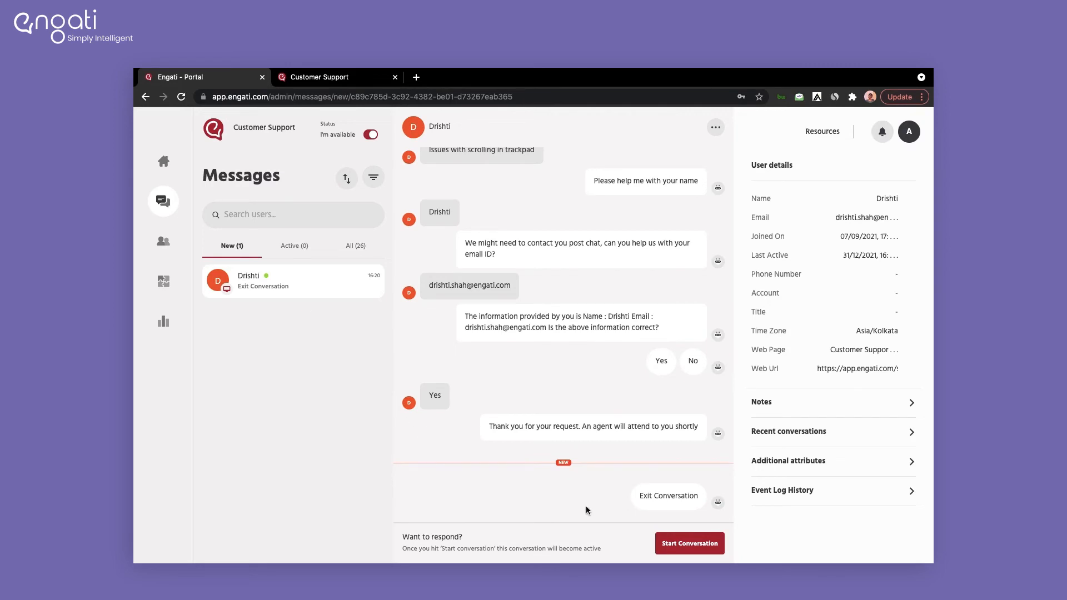
Step: Join the waiting trackpad chat and send the quick reply 'How can I help you?'
left_click(679, 546)
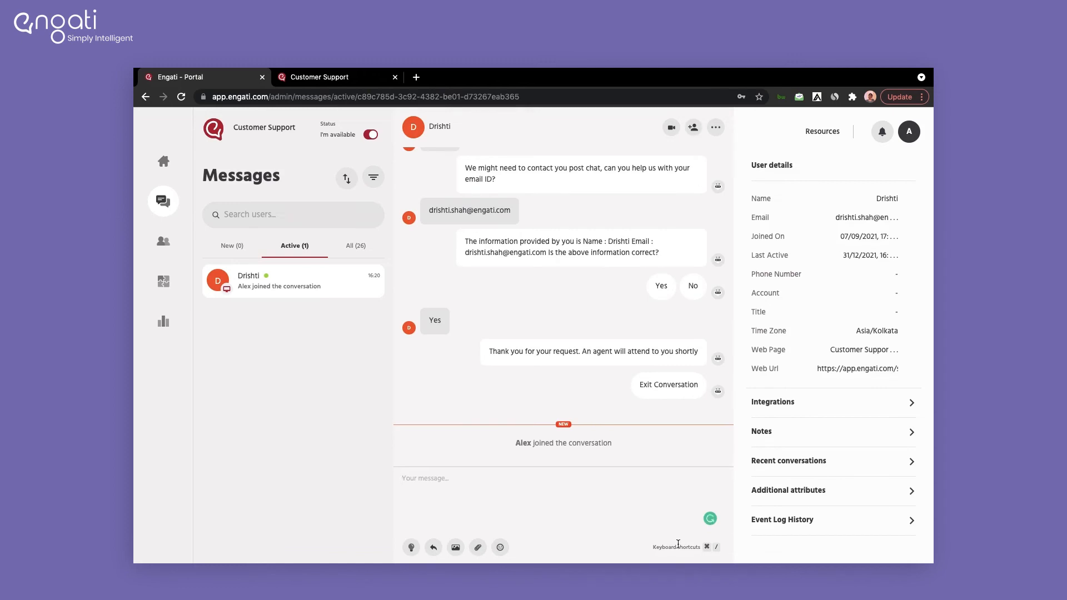
scroll(512, 303, "up", 5)
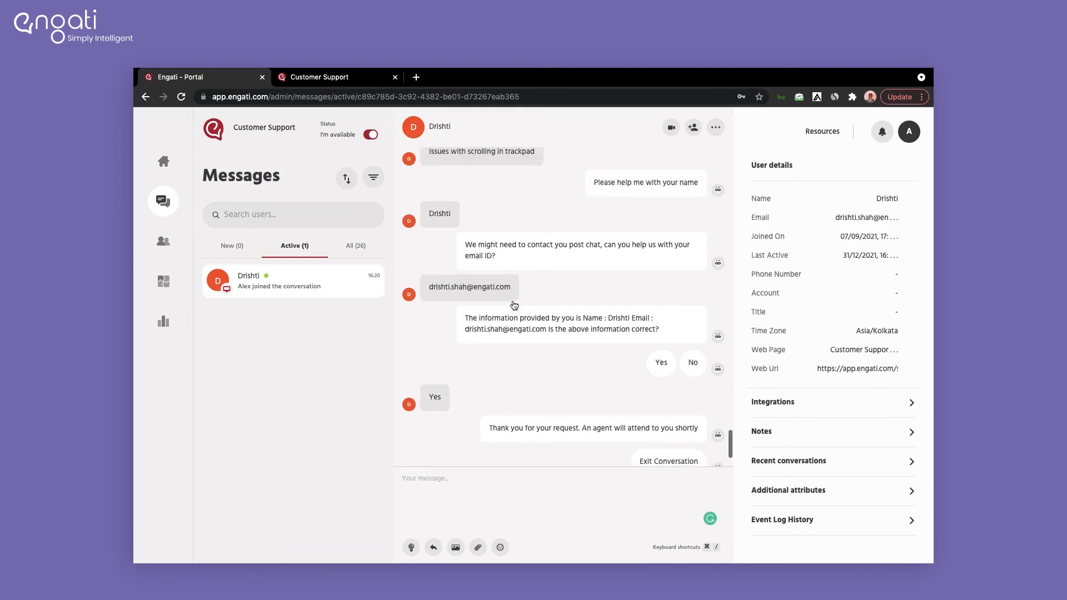
scroll(513, 300, "down", 6)
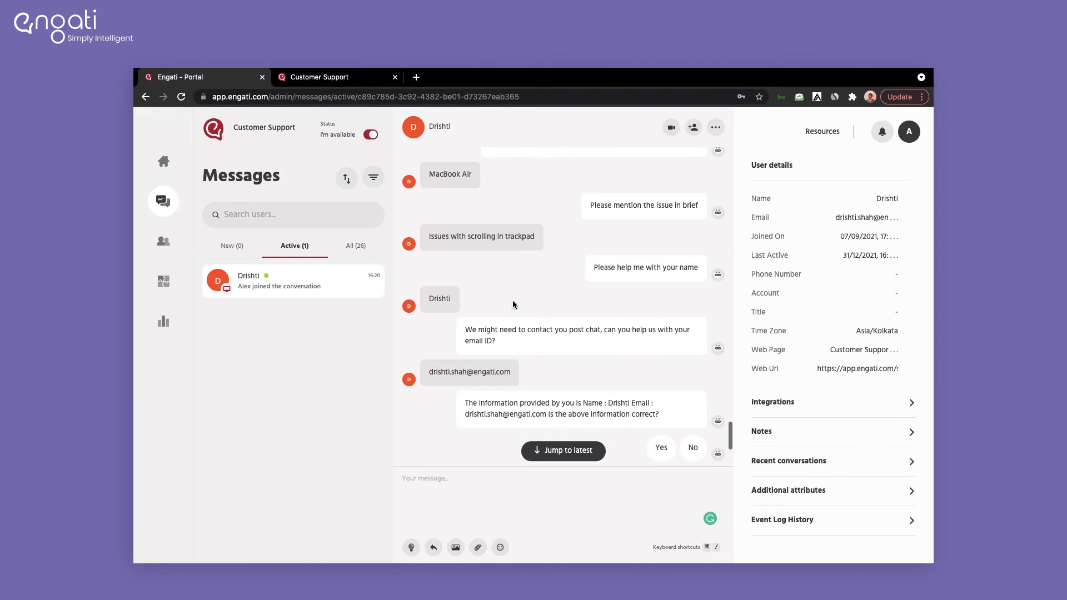
left_click(434, 545)
left_click(467, 420)
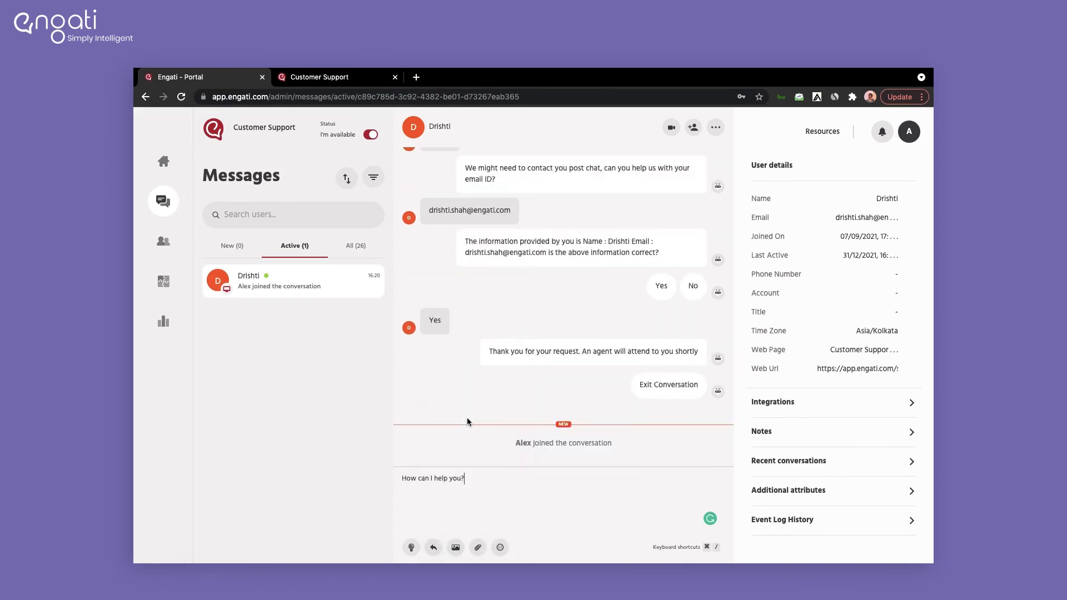
key("Return")
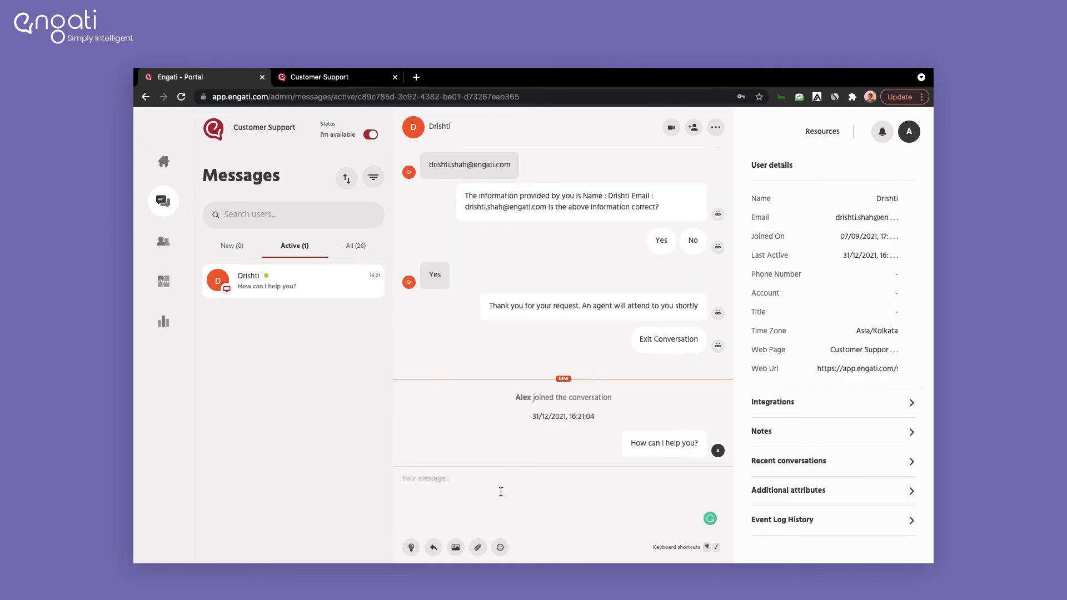
scroll(481, 335, "up", 5)
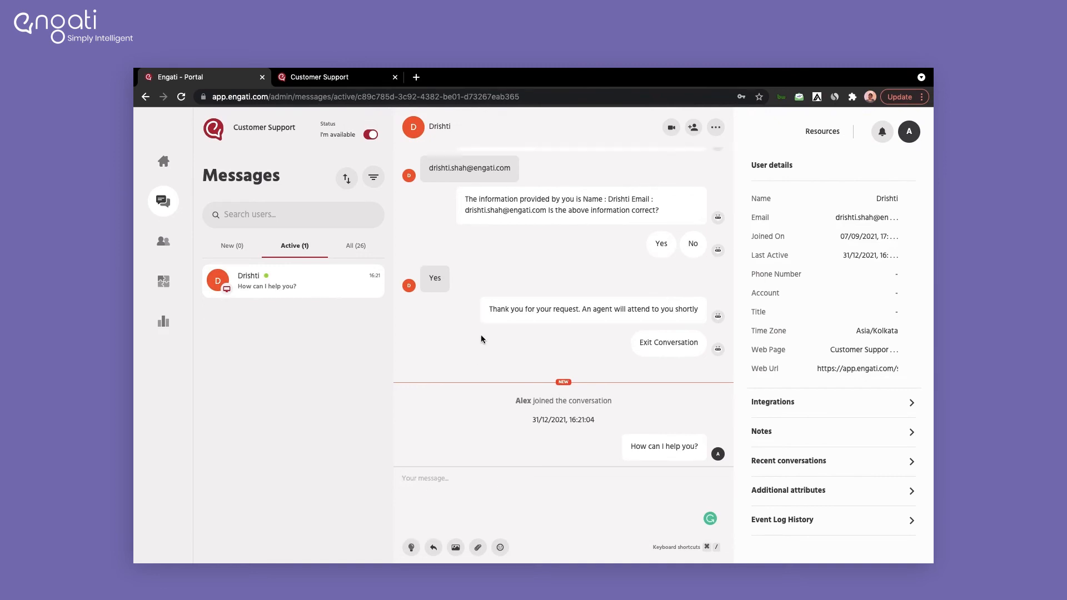
scroll(482, 336, "up", 3)
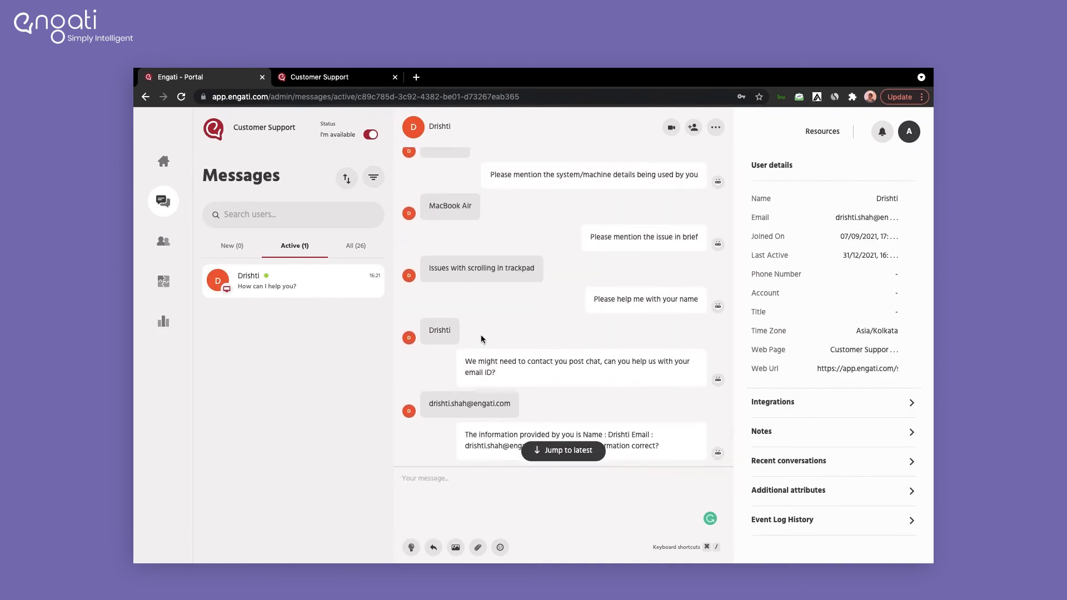
Step: Search smart responses for 'sure the Scrolling' and send the suggested Mouse & Trackpad scrolling fix
left_click(411, 547)
left_click(519, 315)
type("sure the Scrolling")
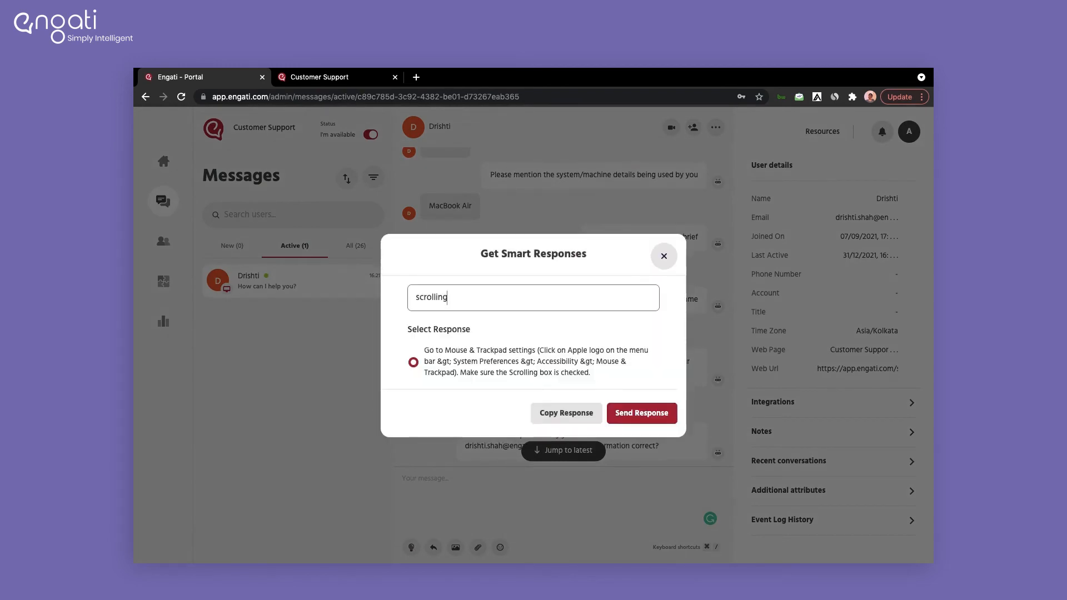
left_click(641, 414)
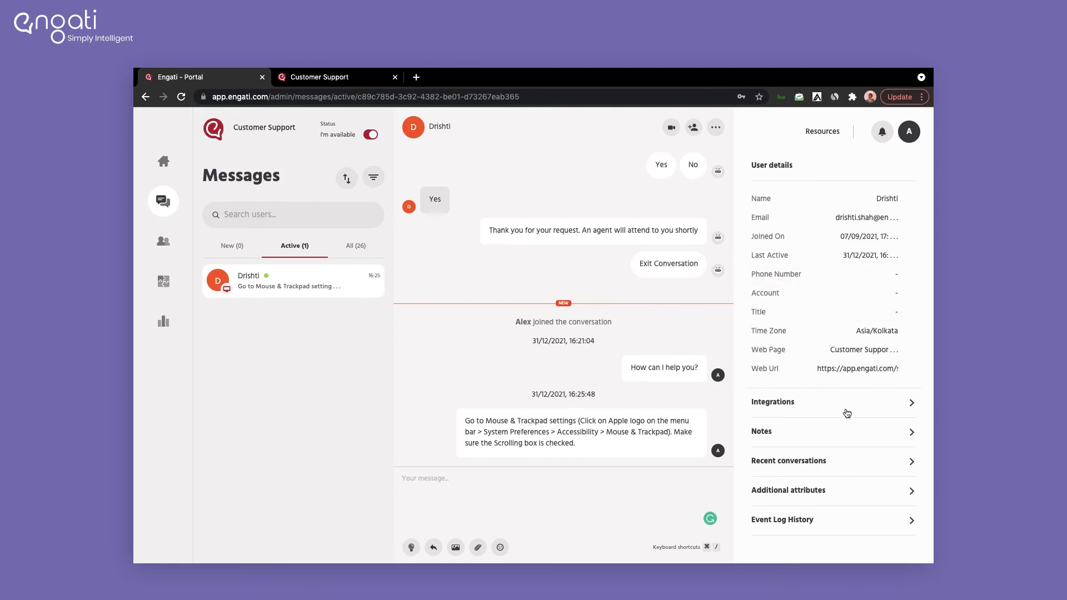
left_click(795, 459)
left_click(758, 161)
left_click(855, 491)
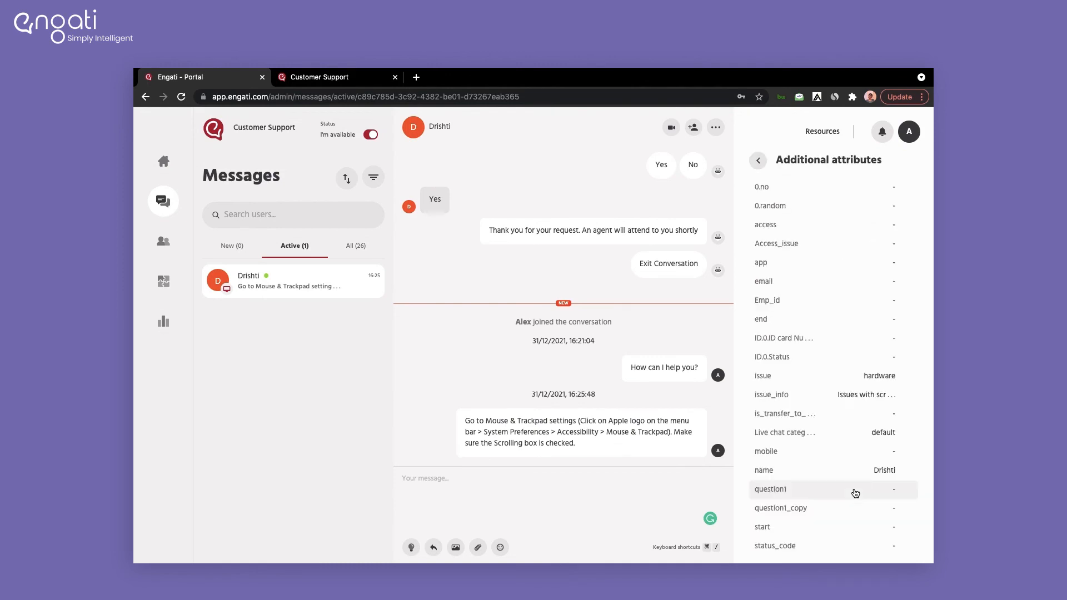
scroll(855, 493, "down", 5)
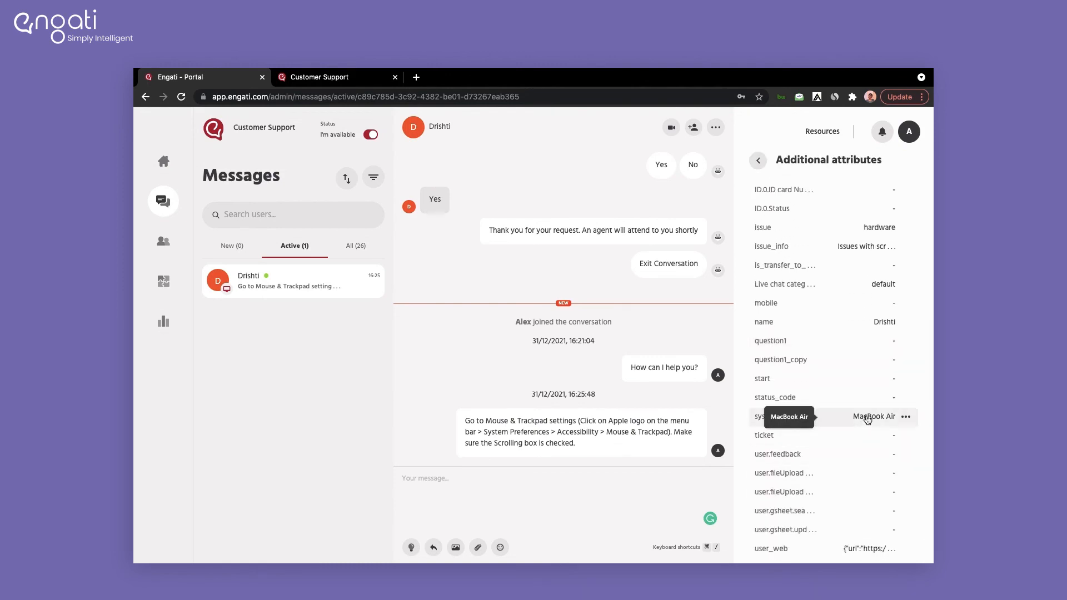
left_click(757, 162)
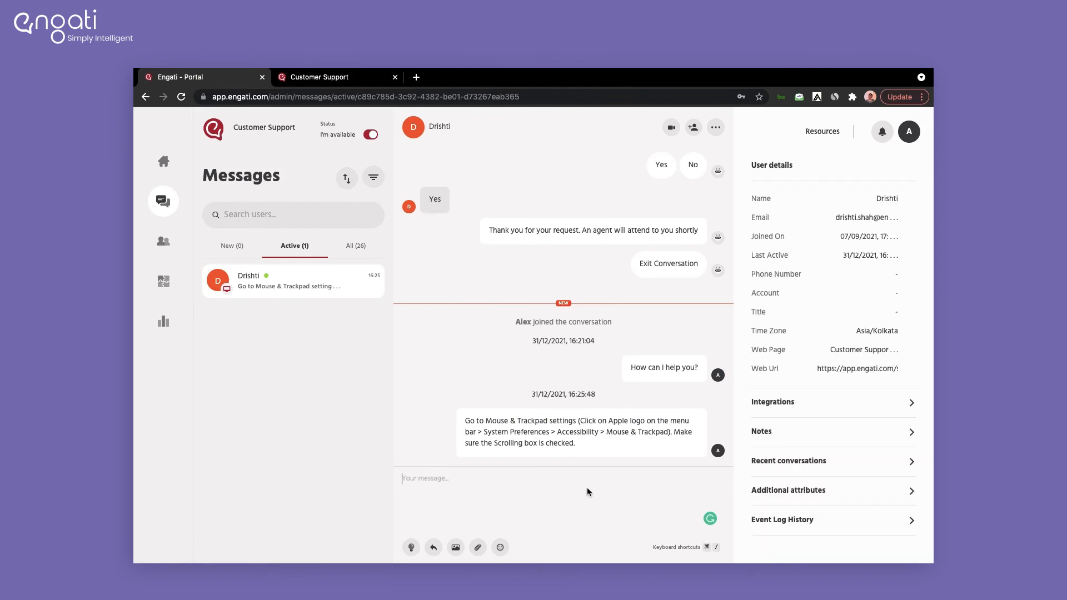
Step: Start a video call as the agent and join it from the customer's chat, cancelling screen sharing
left_click(671, 129)
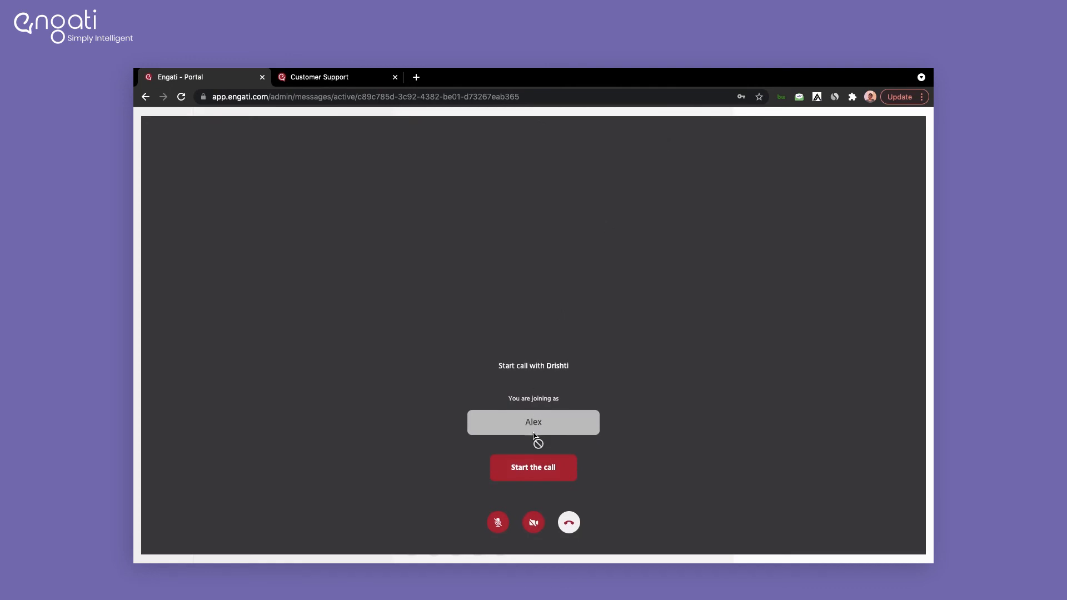
left_click(532, 469)
key("ctrl+Tab")
left_click(414, 500)
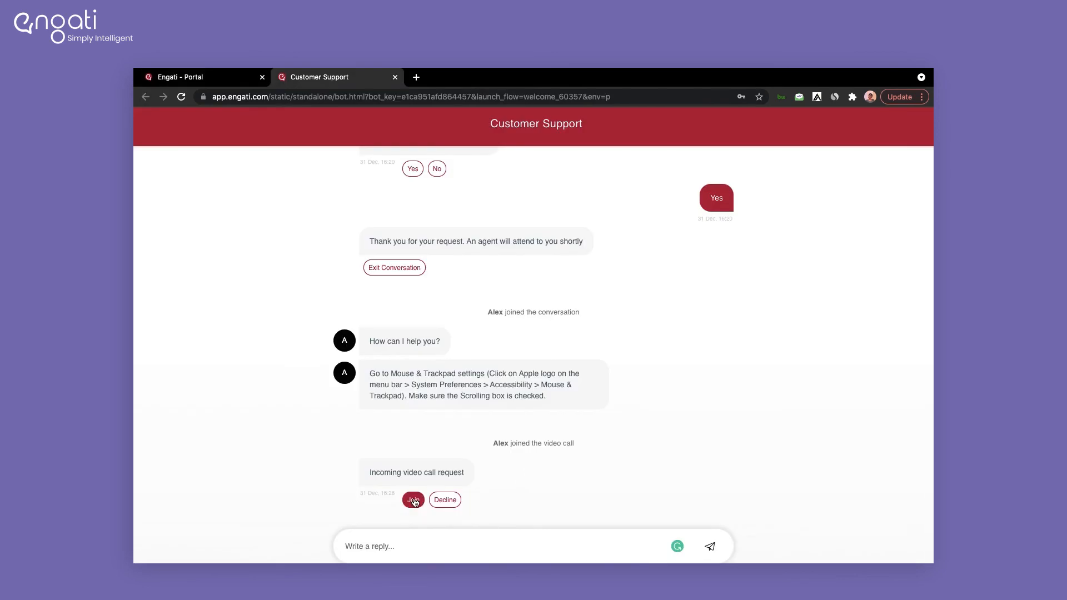
left_click(528, 467)
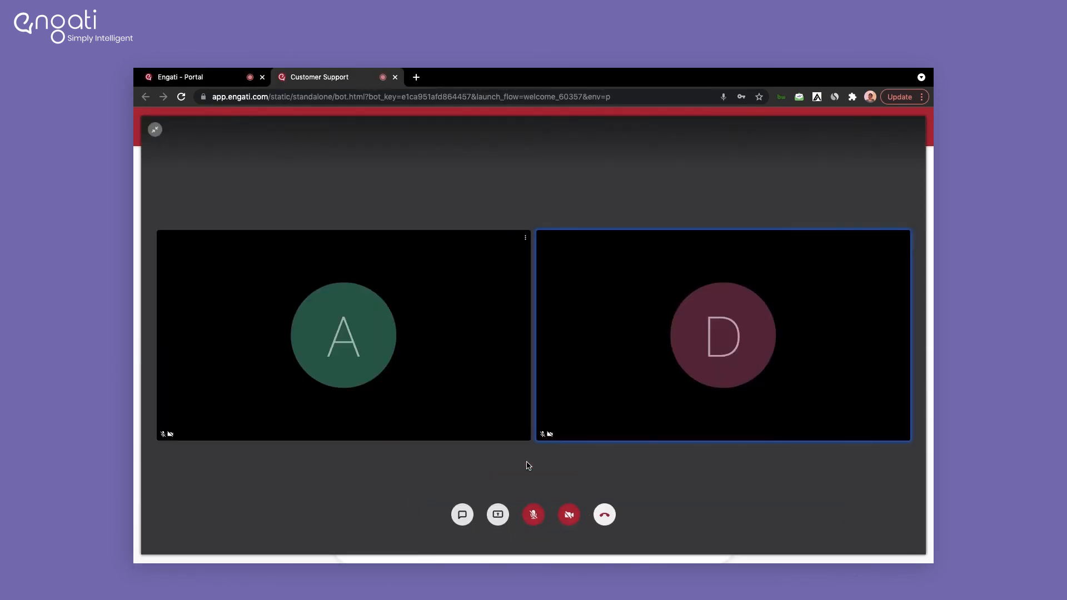
left_click(498, 514)
left_click(628, 385)
Step: Minimise the call window in the agent portal, hang up, and dismiss the customer's call-ended notice
key("ctrl+Tab")
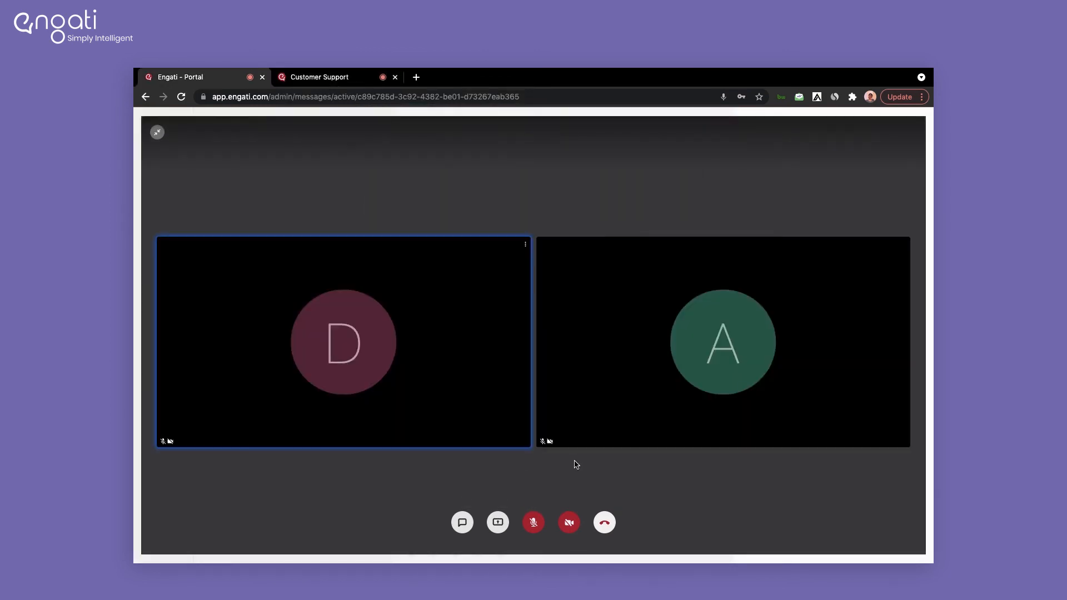
left_click(156, 133)
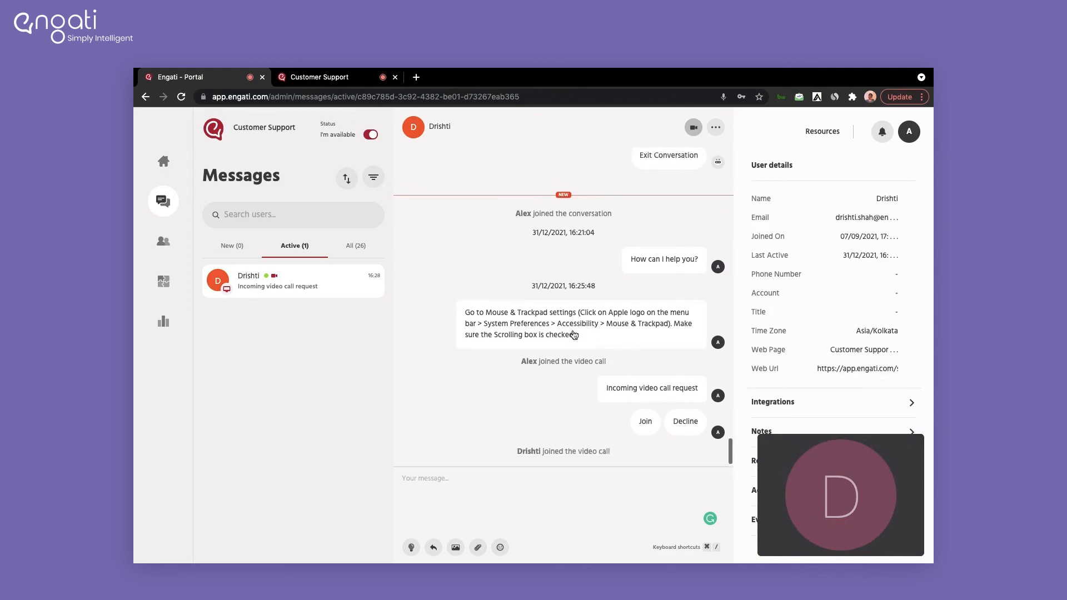
left_click(547, 485)
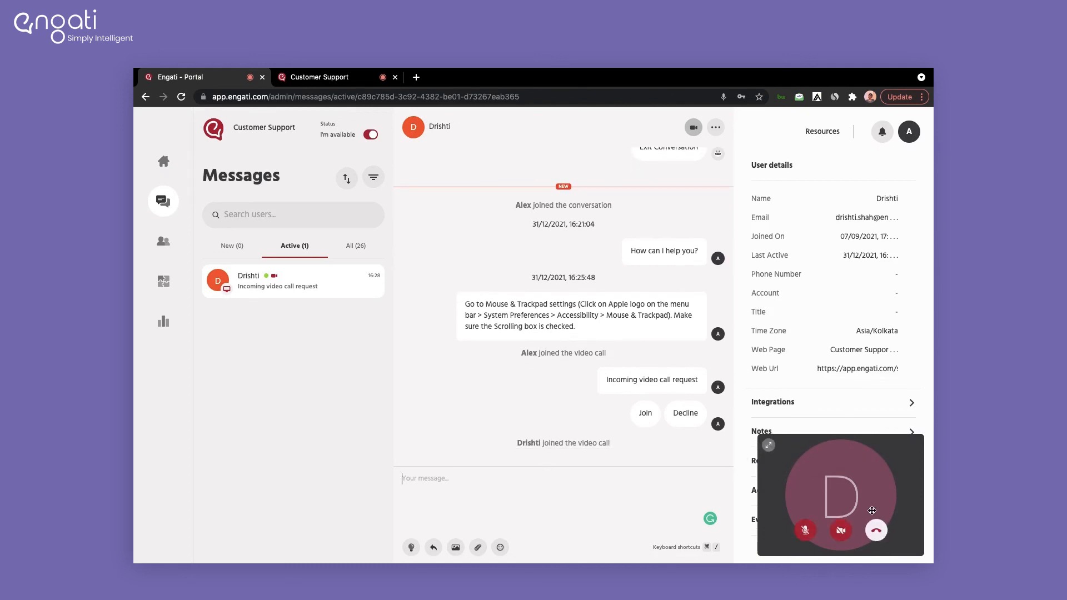
left_click(880, 527)
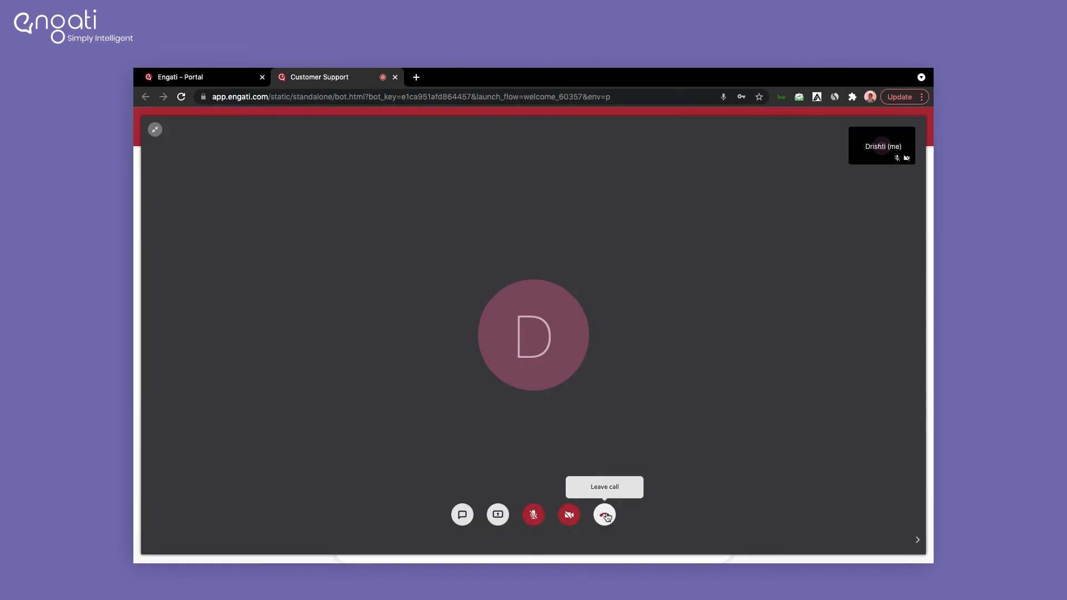
left_click(605, 514)
left_click(541, 362)
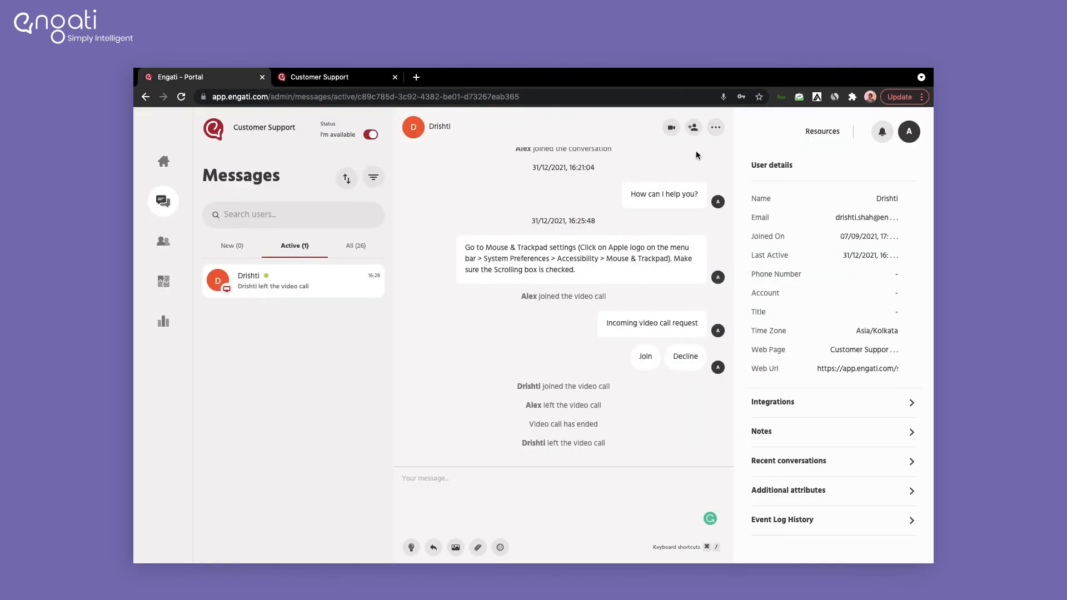
left_click(715, 128)
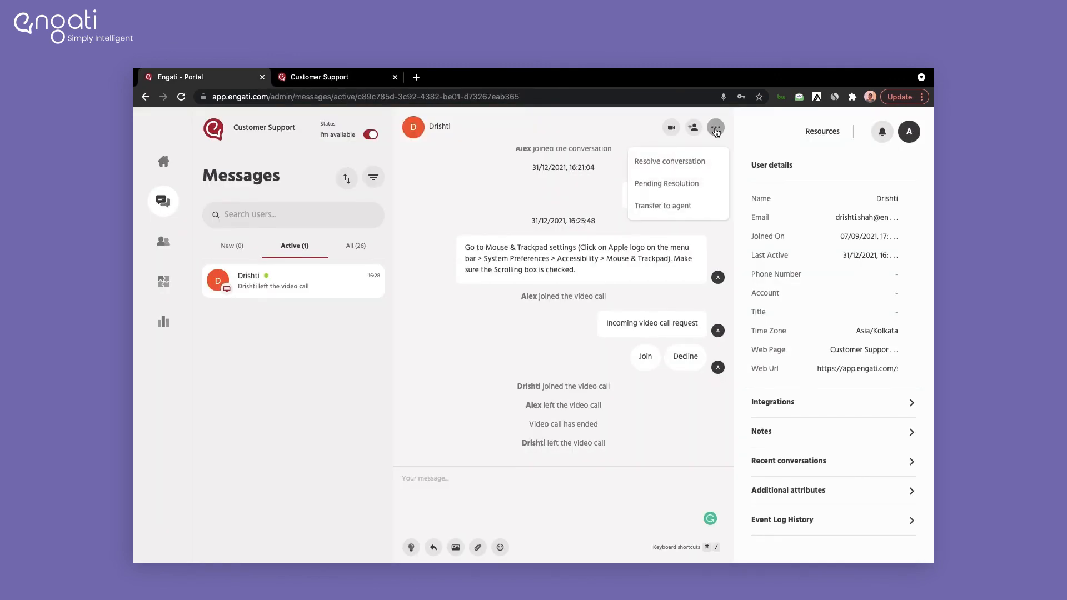
Step: Dismiss the Invite an agent dialog, then resolve the customer's conversation and confirm
left_click(608, 131)
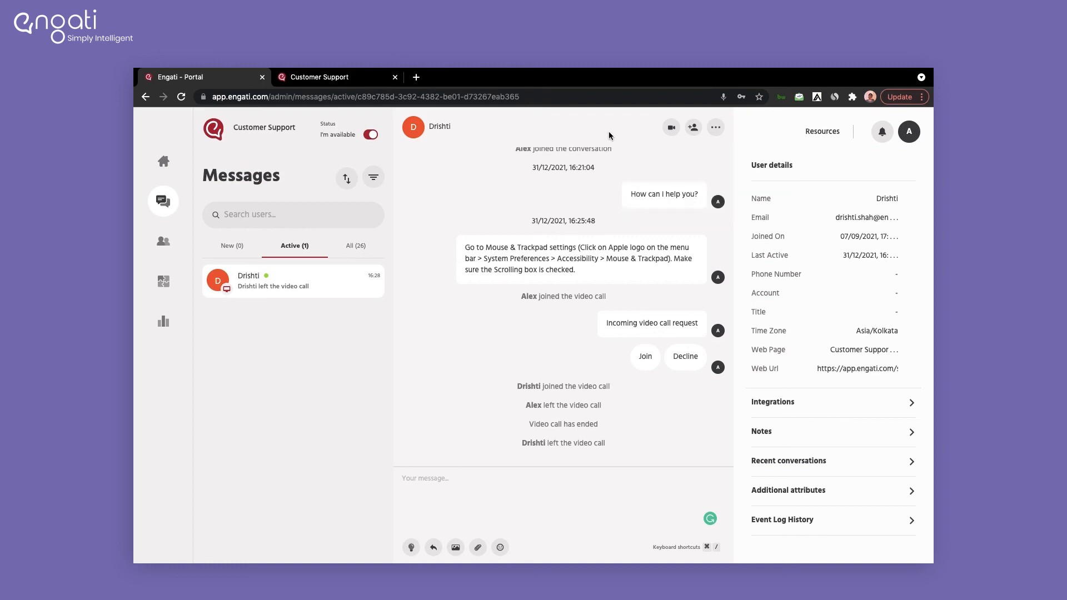
left_click(693, 129)
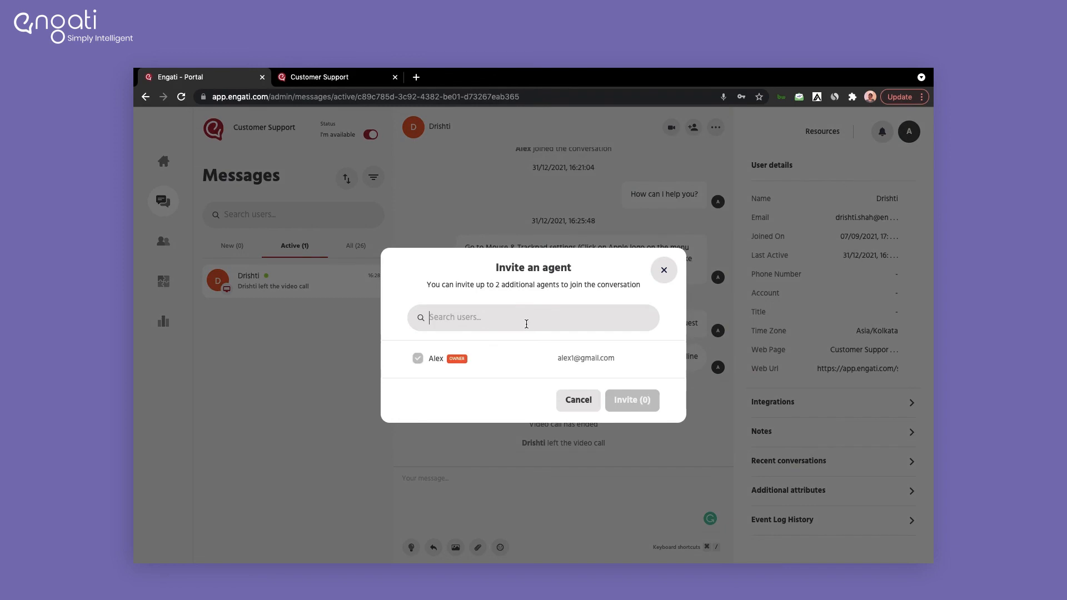
left_click(664, 272)
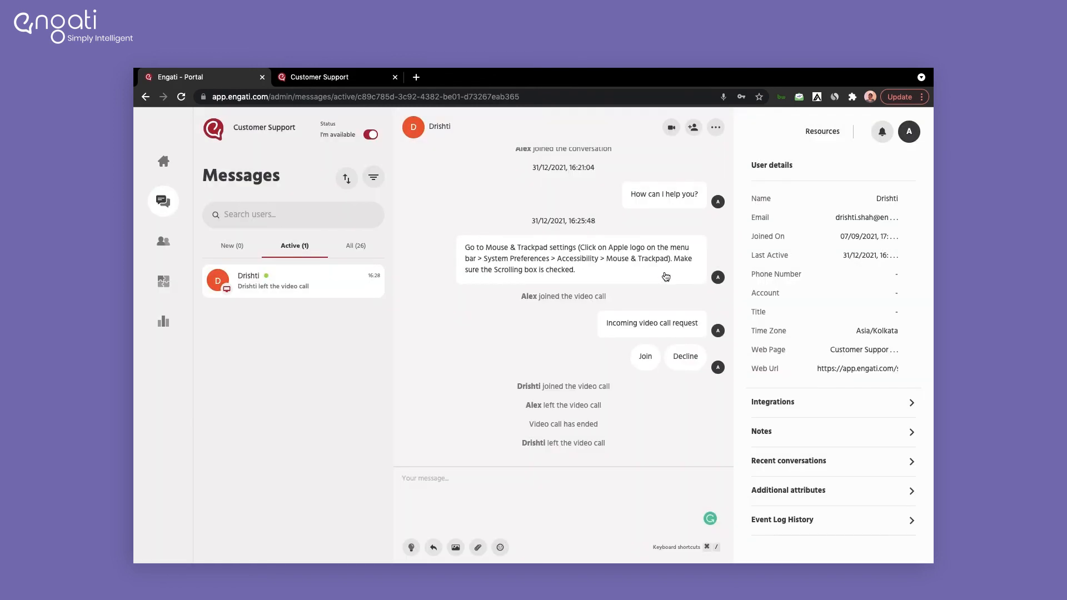
left_click(716, 131)
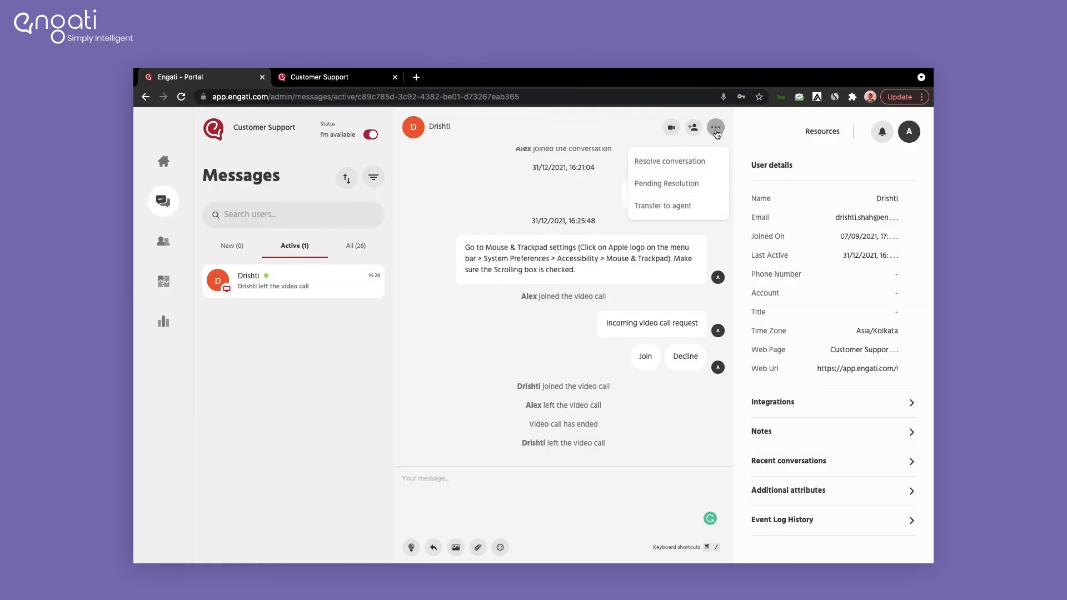
left_click(703, 161)
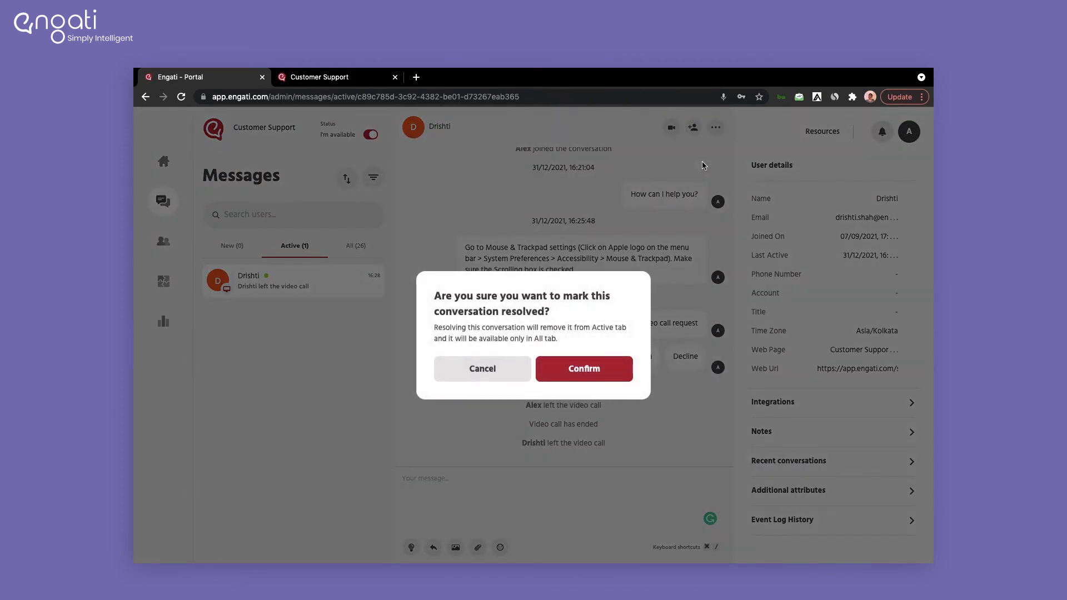
left_click(586, 369)
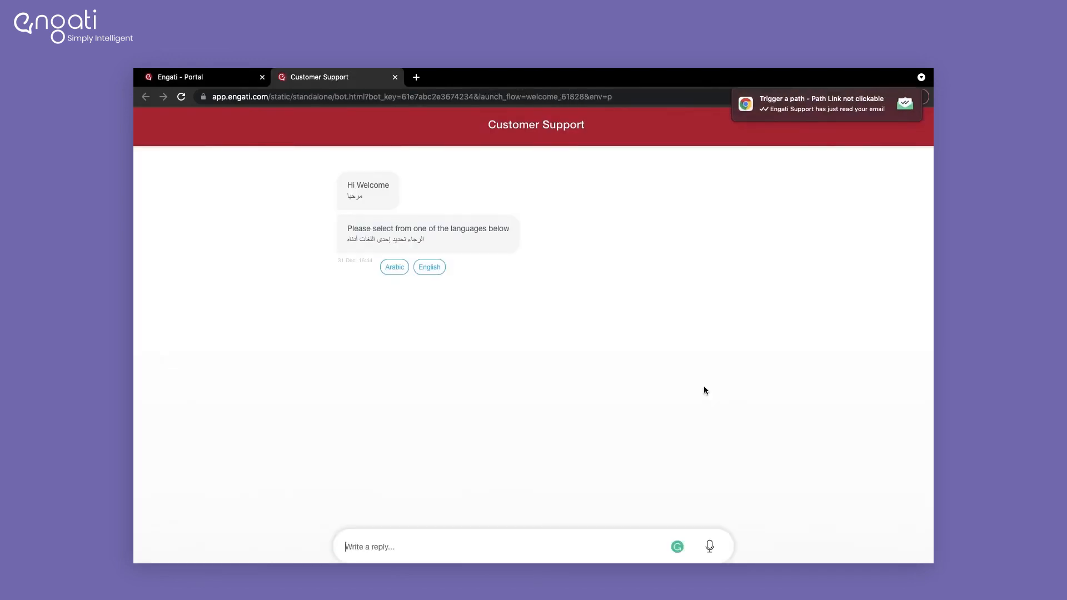
Step: Pick Arabic as the customer, take over the new chat, and send 'How are you?'
left_click(394, 267)
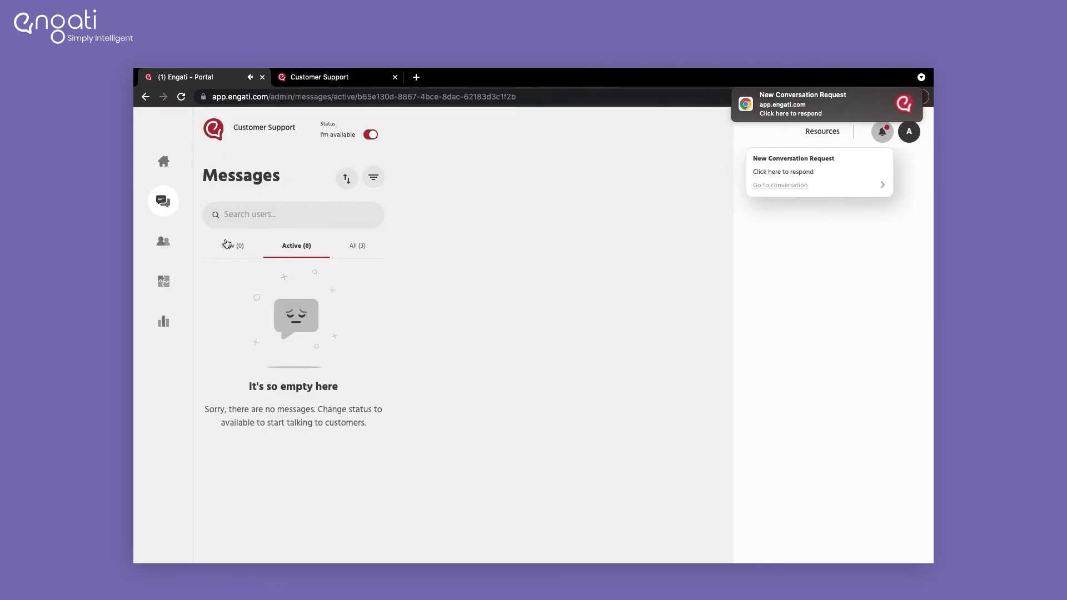
left_click(225, 244)
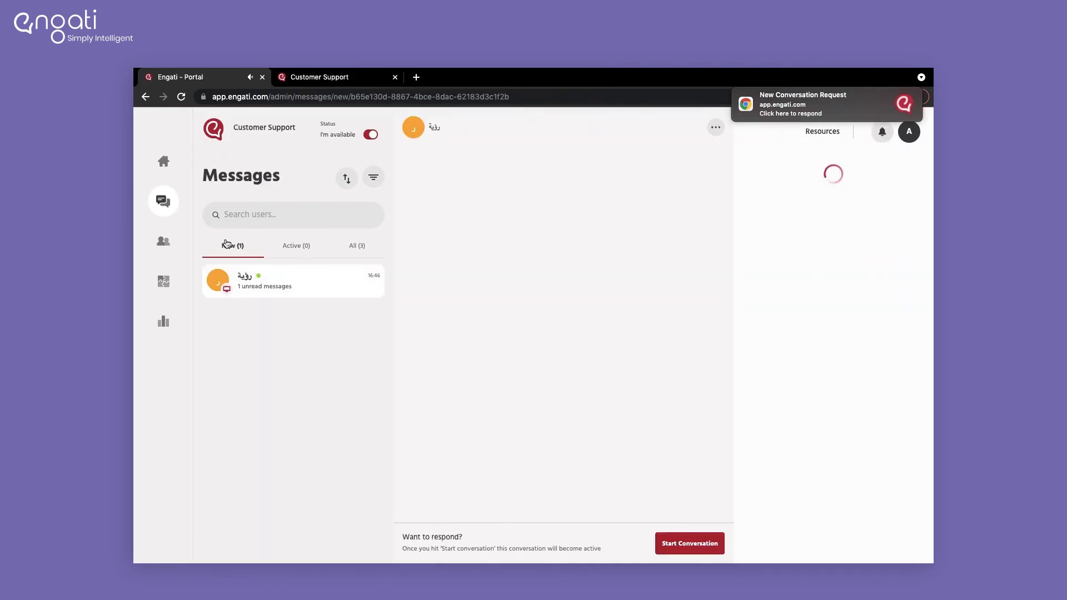
left_click(688, 547)
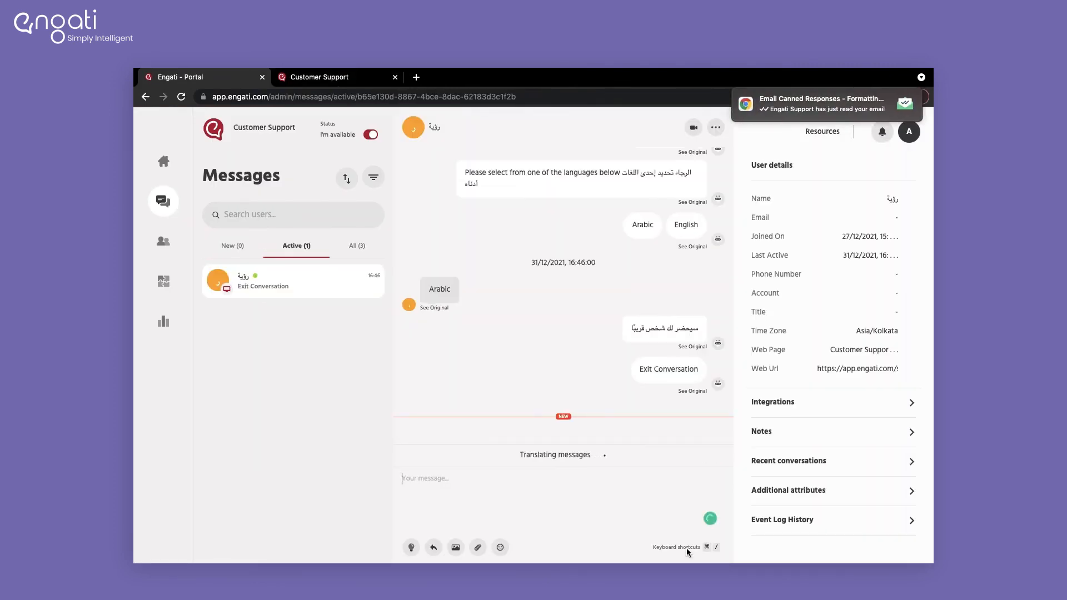
type("How are you?")
key("Return")
Step: Send a pasted Arabic complaint as the customer; reply 'Please open your Mac OS settings and'
key("ctrl+Tab")
left_click(427, 542)
type("غير قادر على توصيل لوحة المفاتيح")
key("Return")
type("Please")
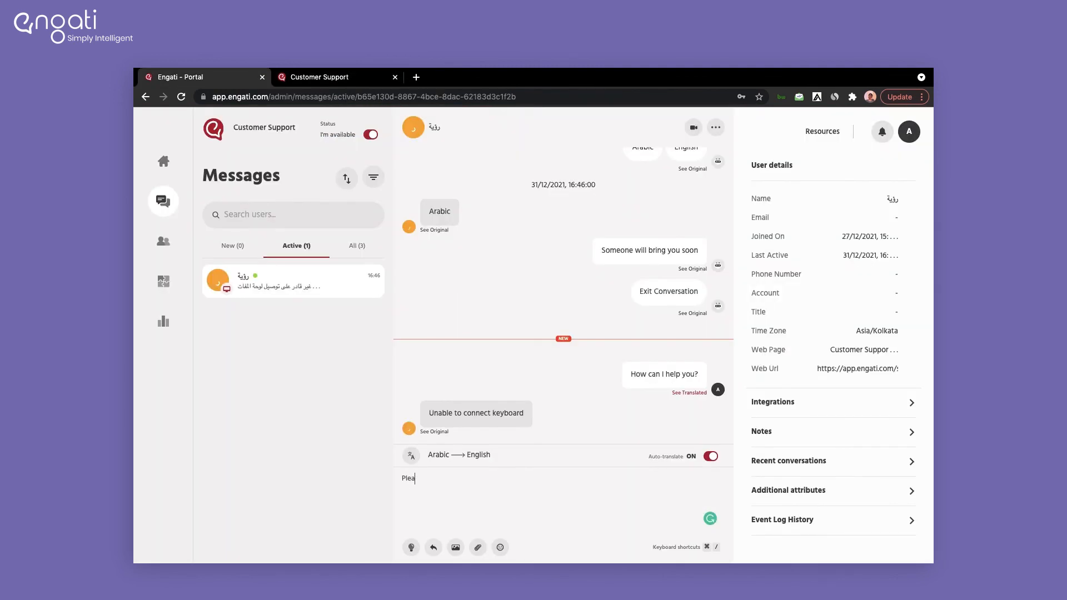
type(" open your Mac OS settings and")
key("Return")
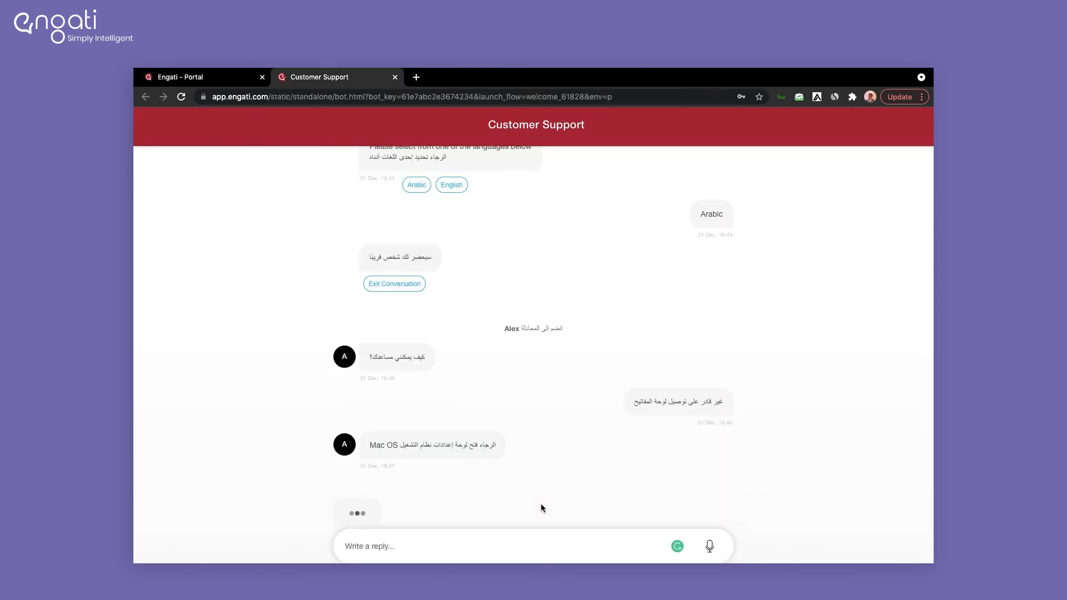